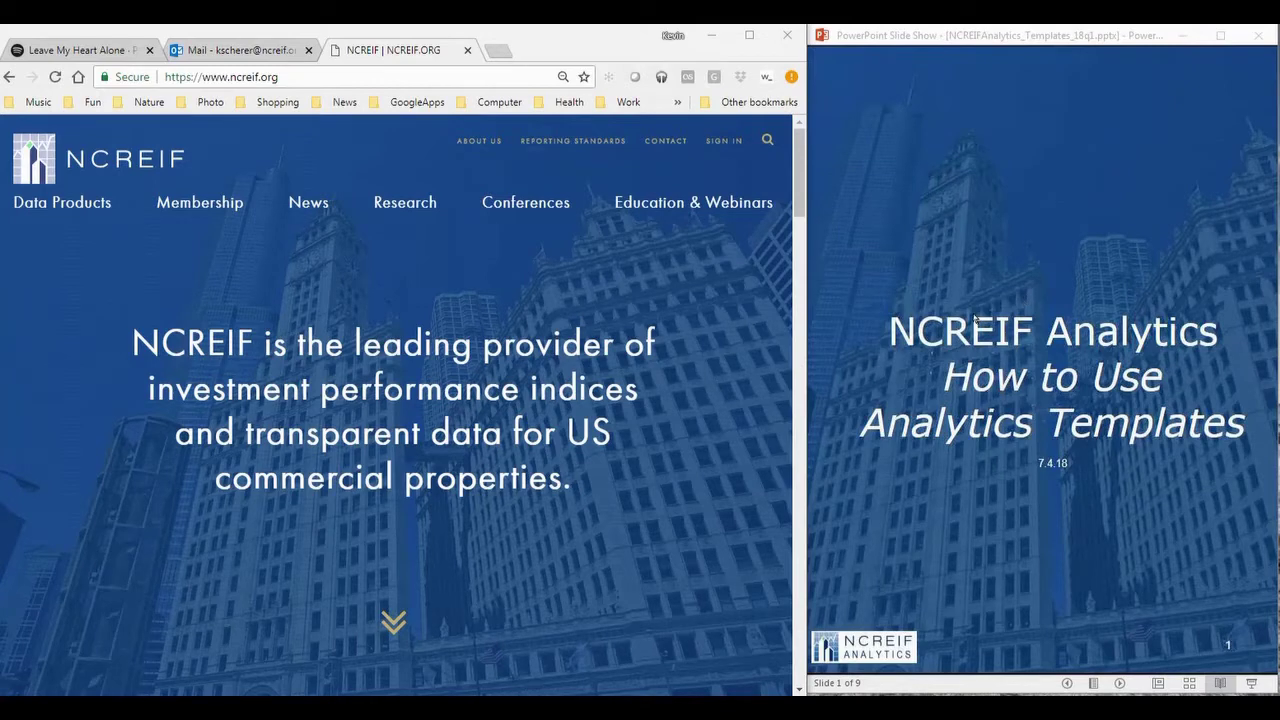
- Advance the slide show to the Templates slide and sign in to the NCREIF member site
left_click(1012, 254)
left_click(1004, 248)
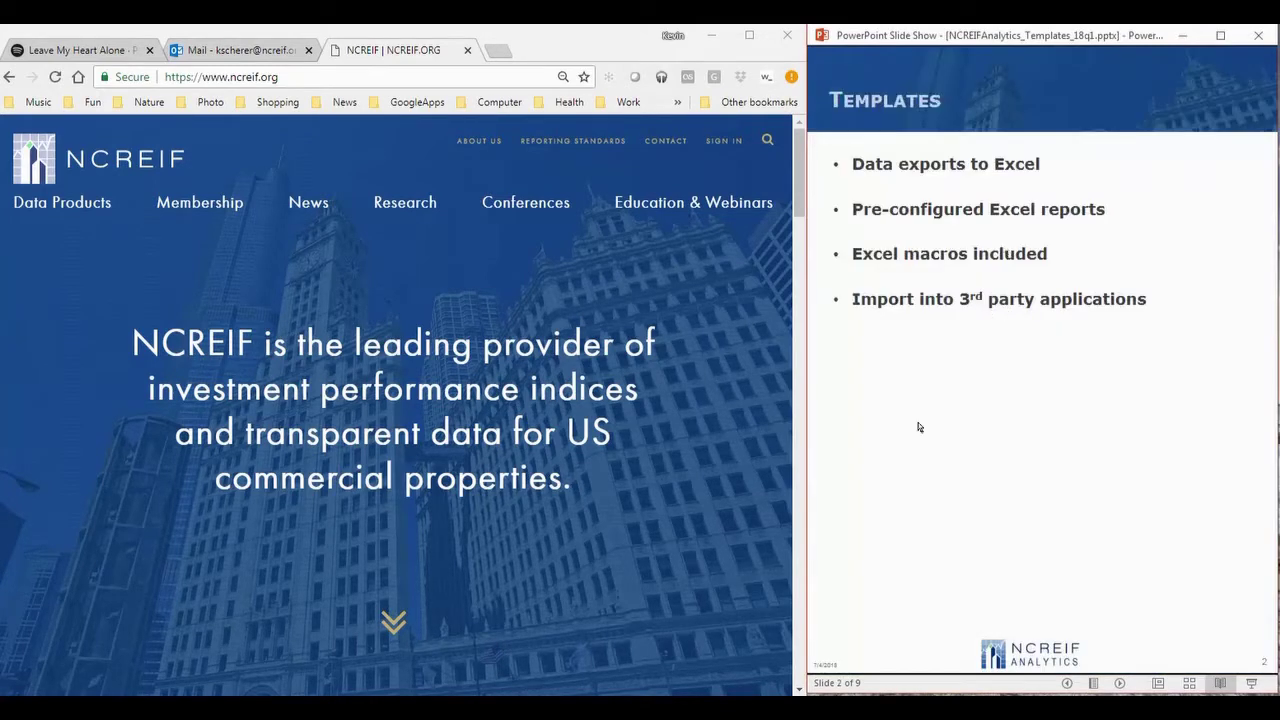
left_click(716, 149)
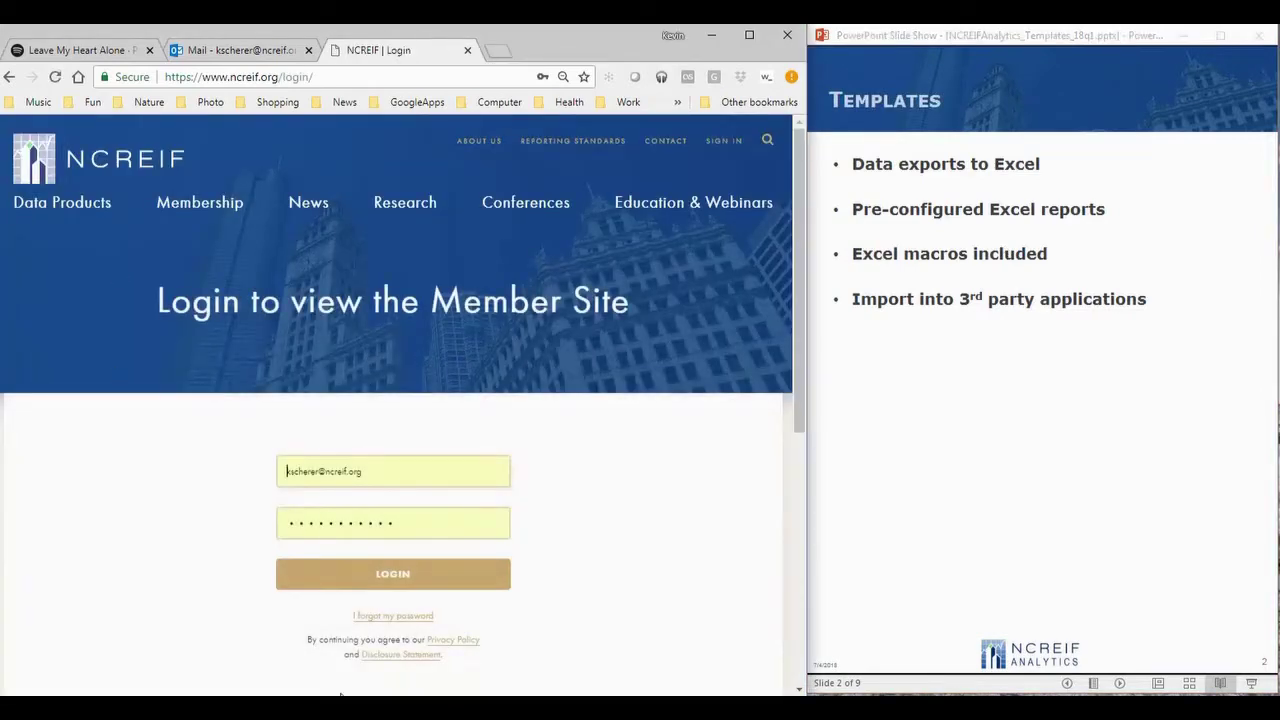
left_click(357, 586)
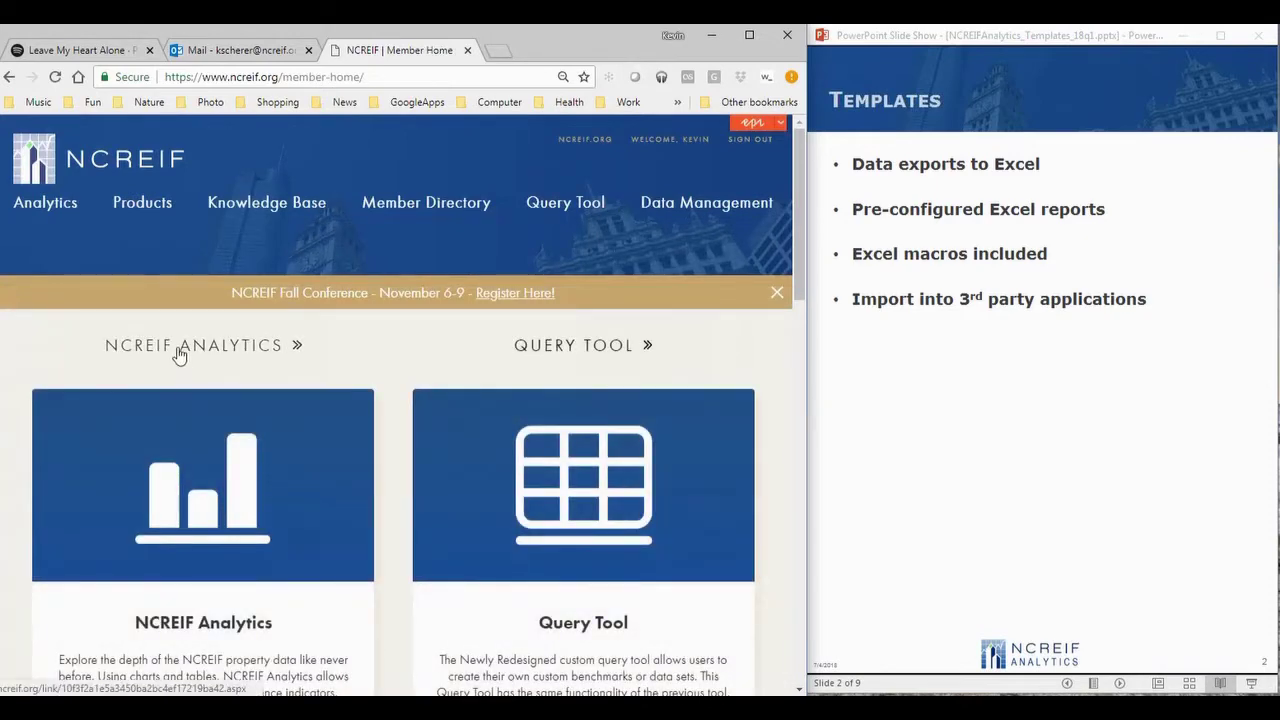
- Open NCREIF Analytics and download the Market Performance Report Excel template
left_click(179, 352)
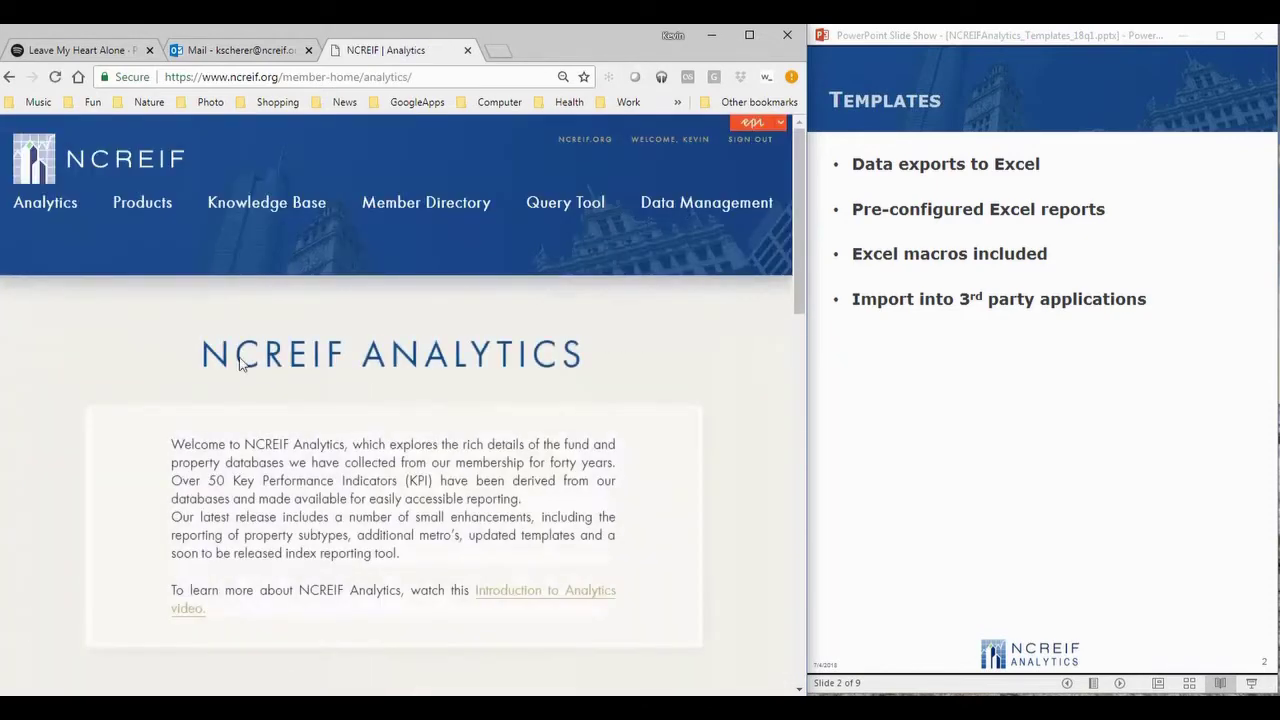
scroll(459, 423, "down", 5)
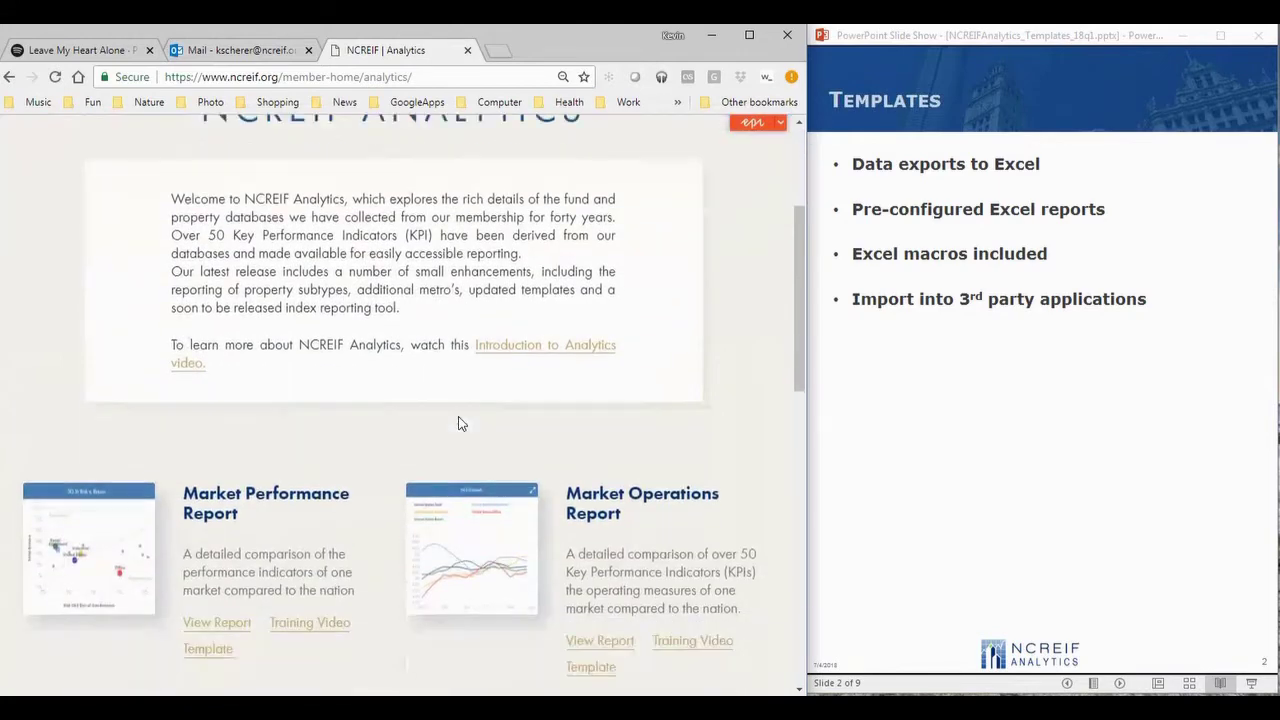
scroll(459, 423, "down", 1)
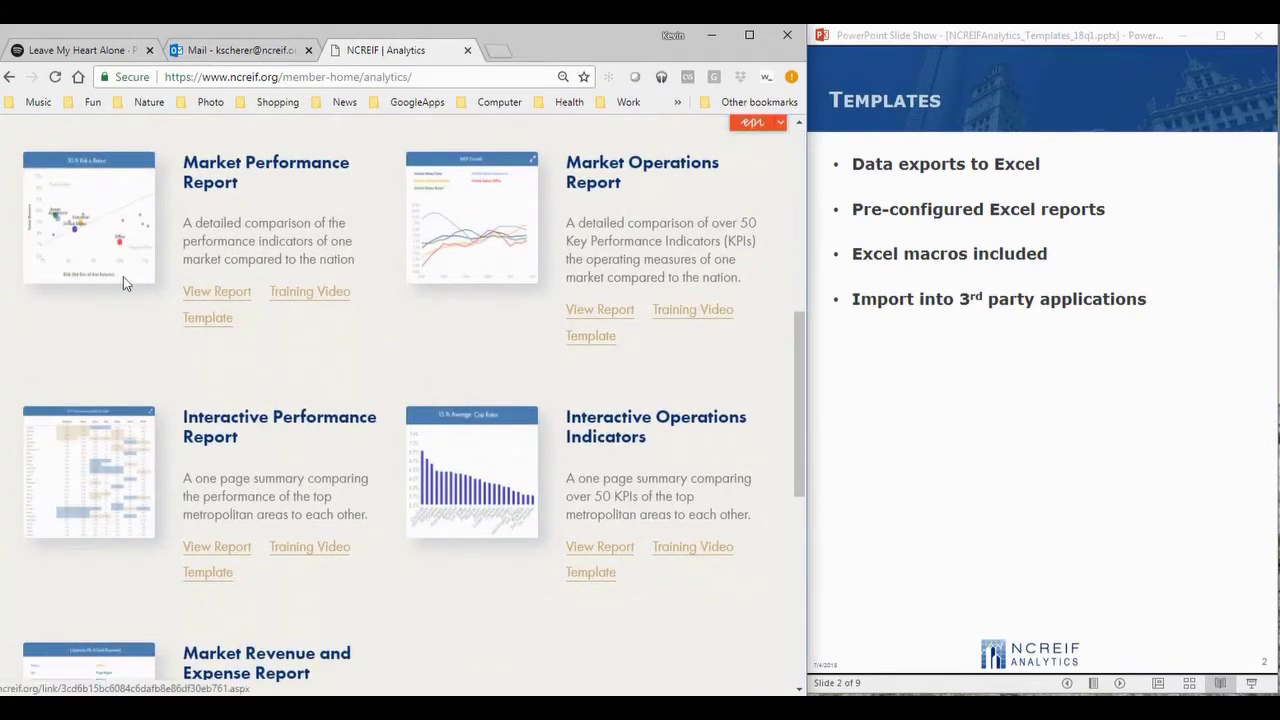
left_click(958, 397)
key("Right")
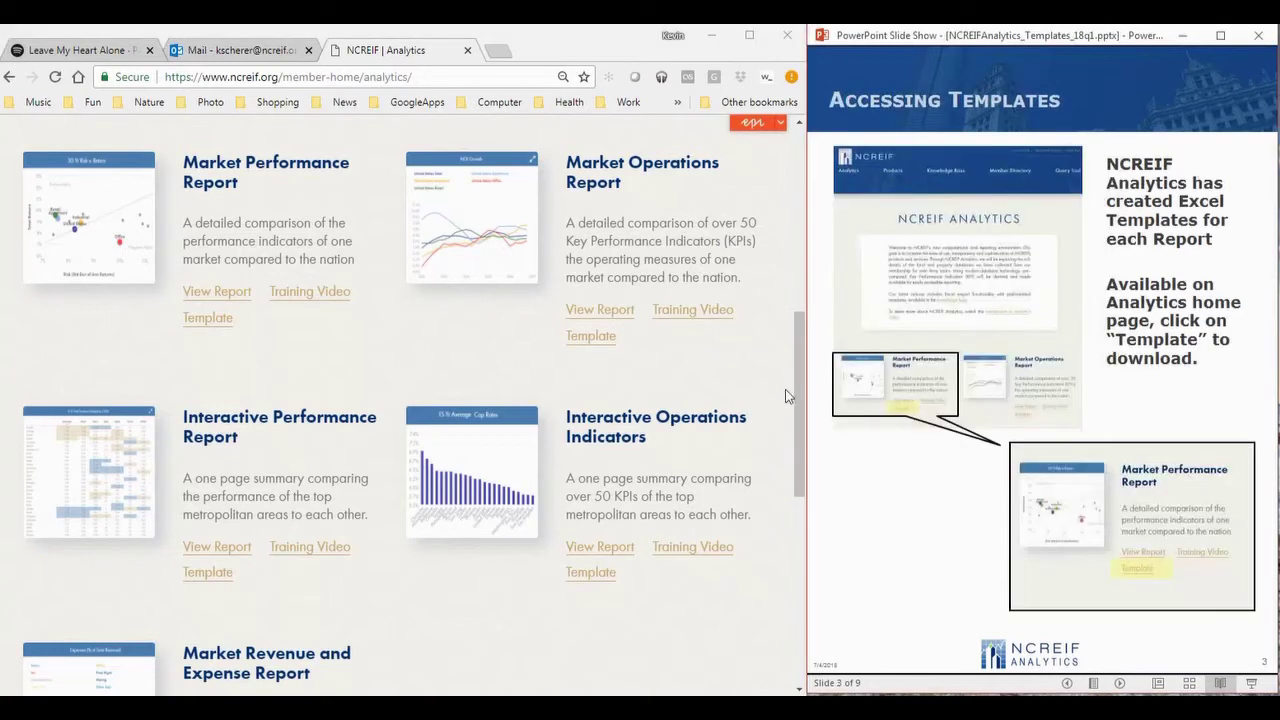
left_click(209, 319)
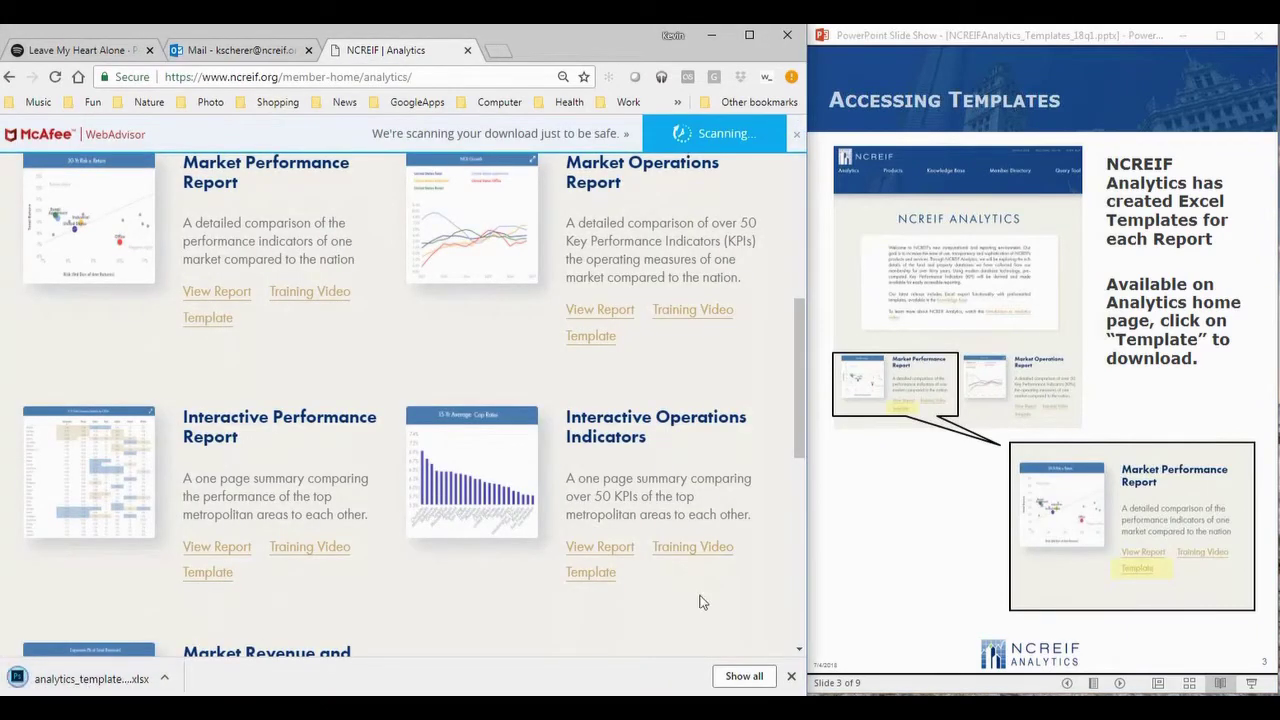
scroll(367, 357, "up", 6)
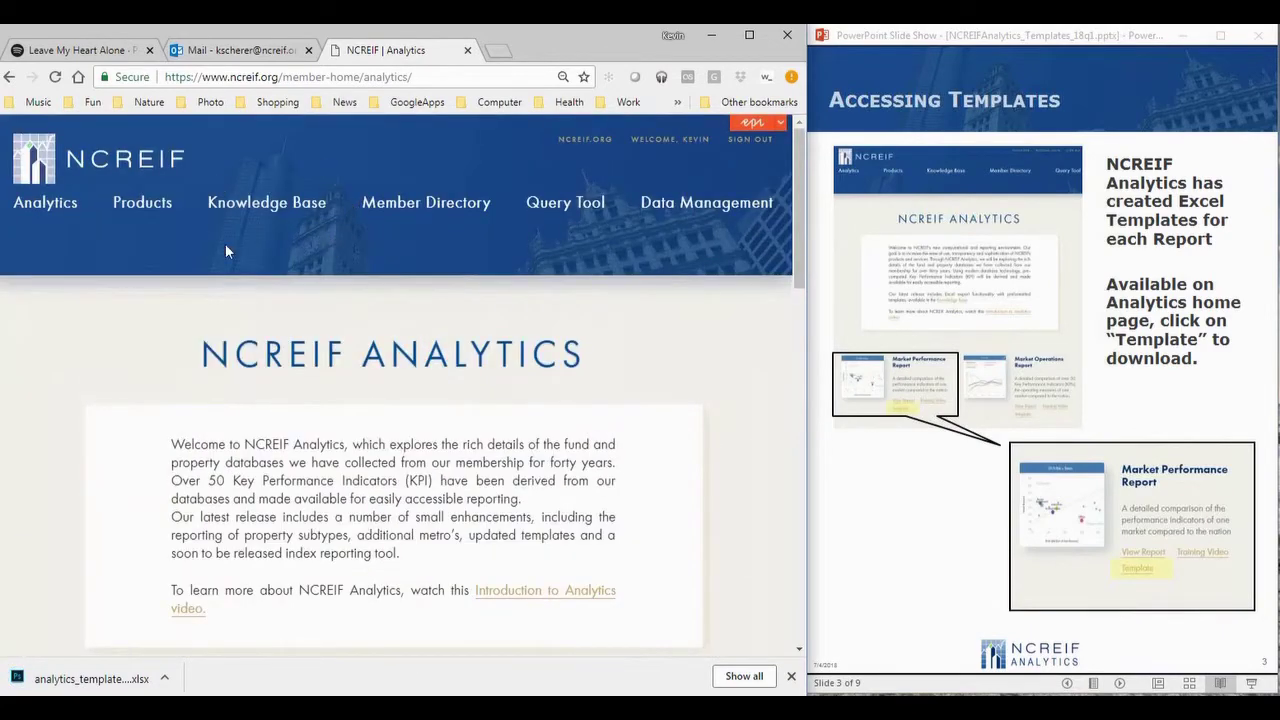
scroll(426, 471, "down", 10)
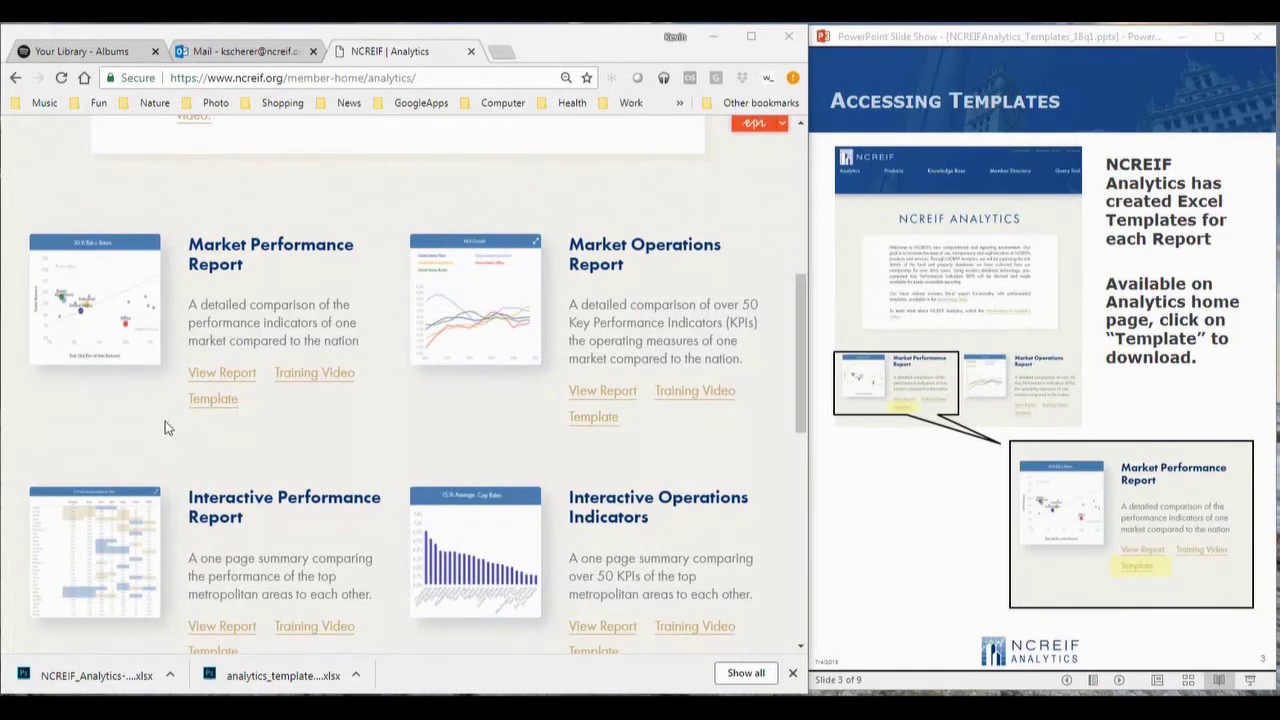
- Open the Market Performance Report and export its data to Excel as Table1
left_click(213, 400)
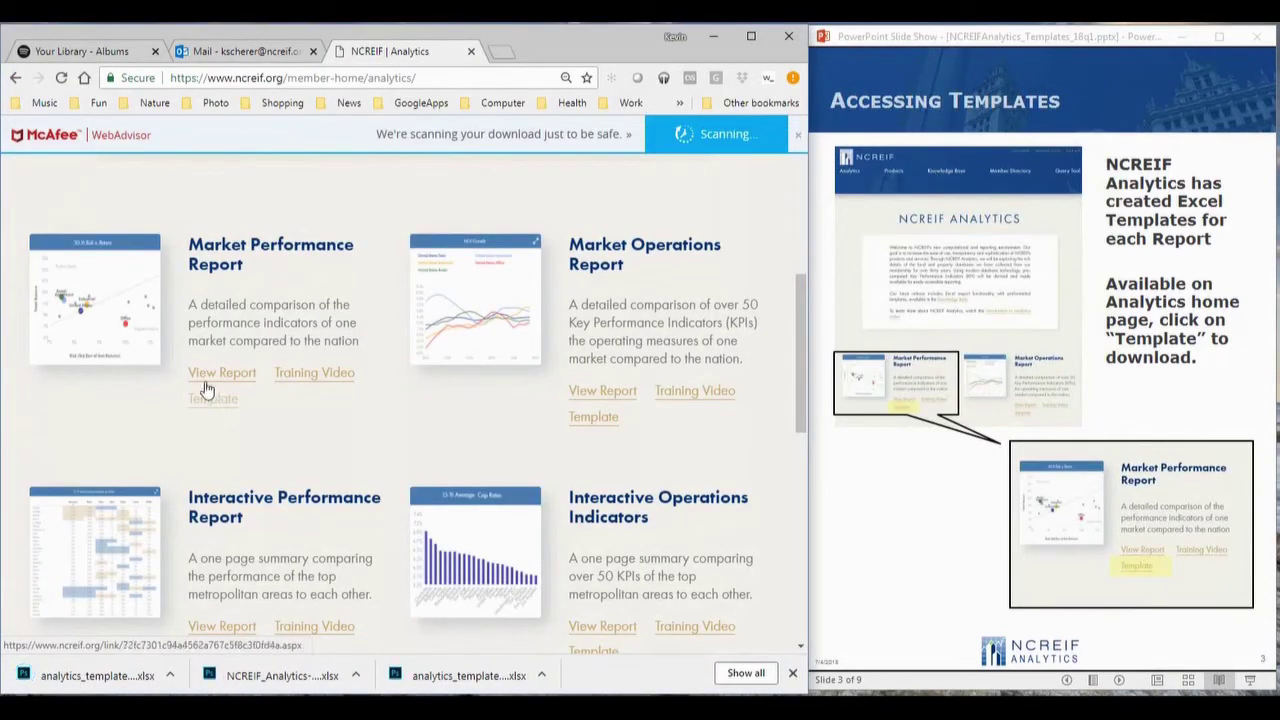
left_click(222, 376)
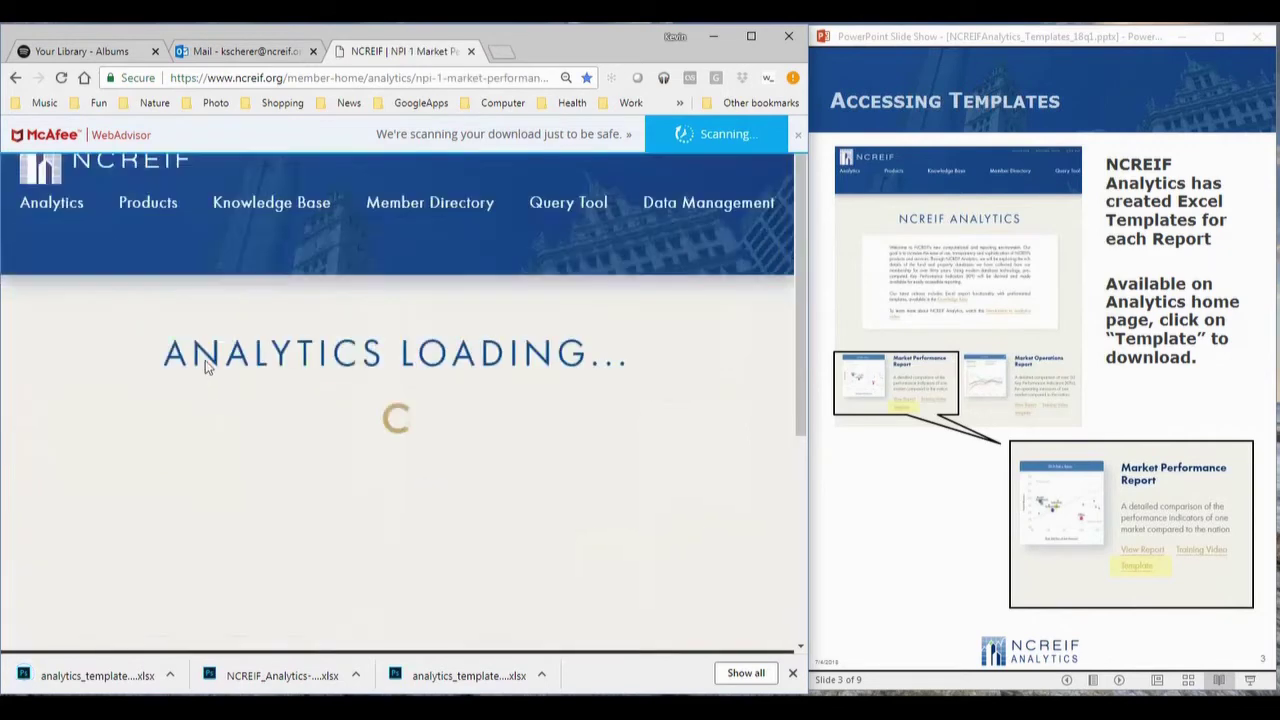
scroll(237, 458, "down", 6)
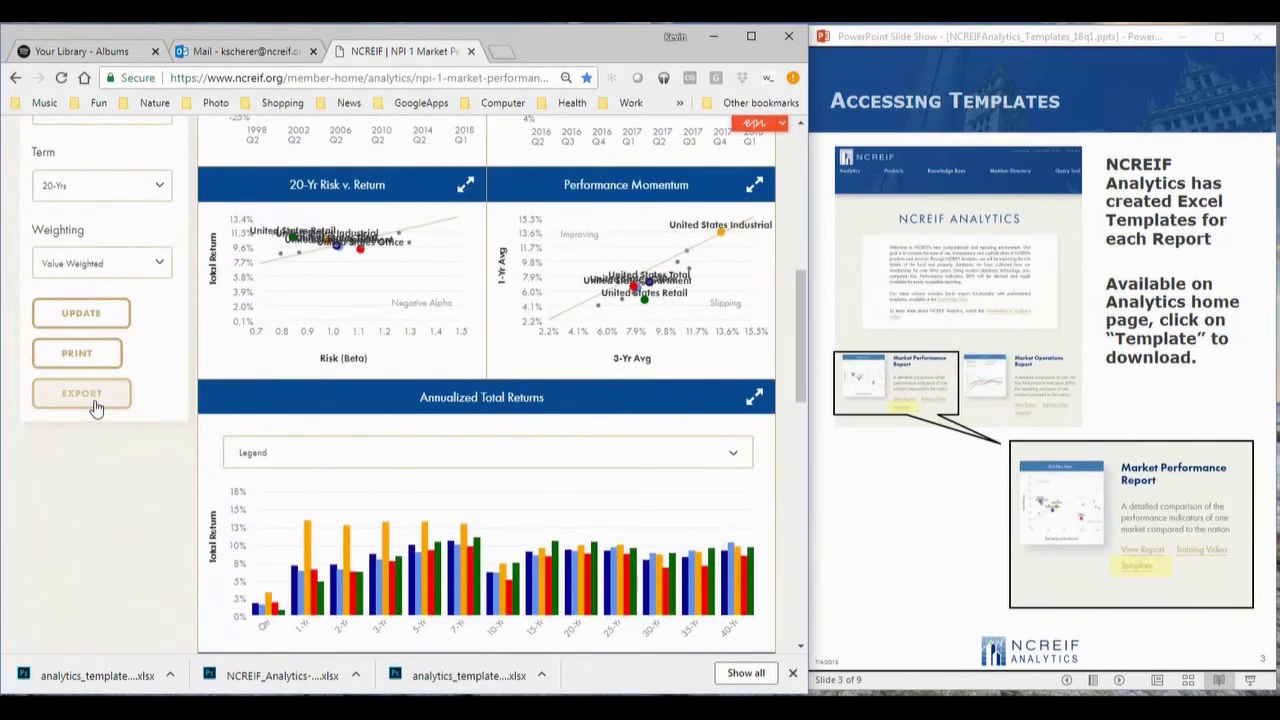
left_click(96, 408)
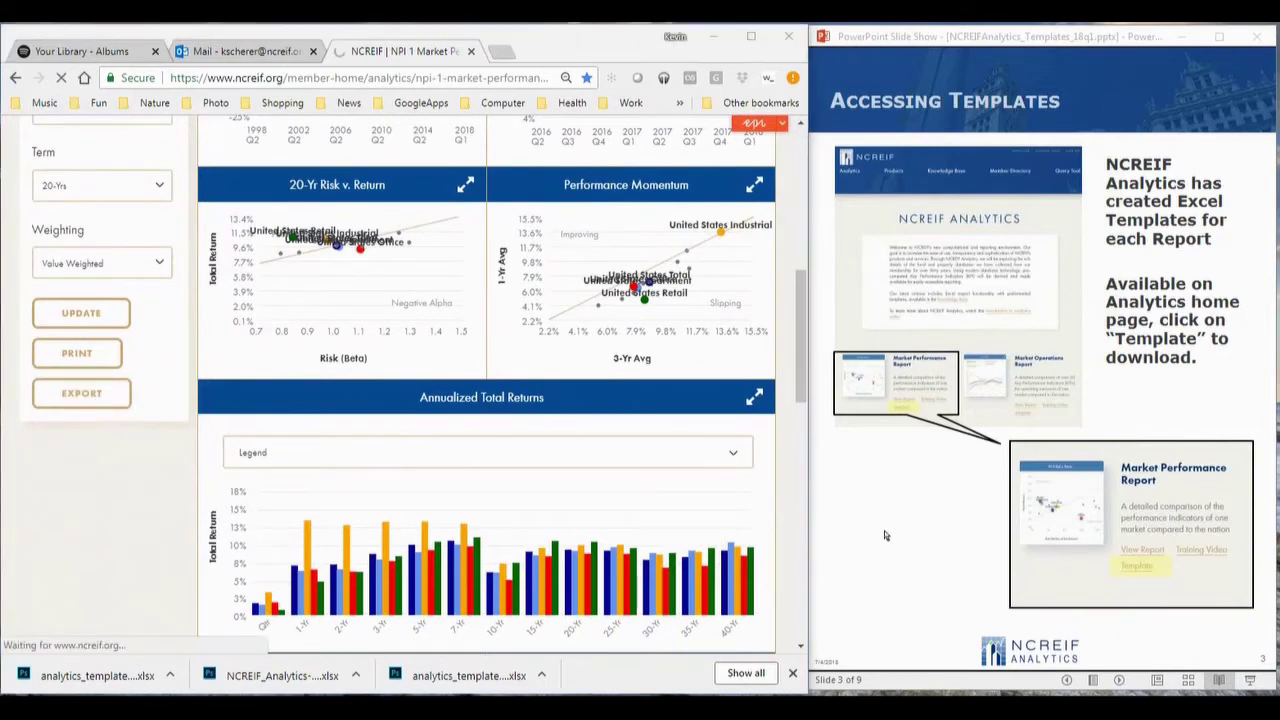
key("Right")
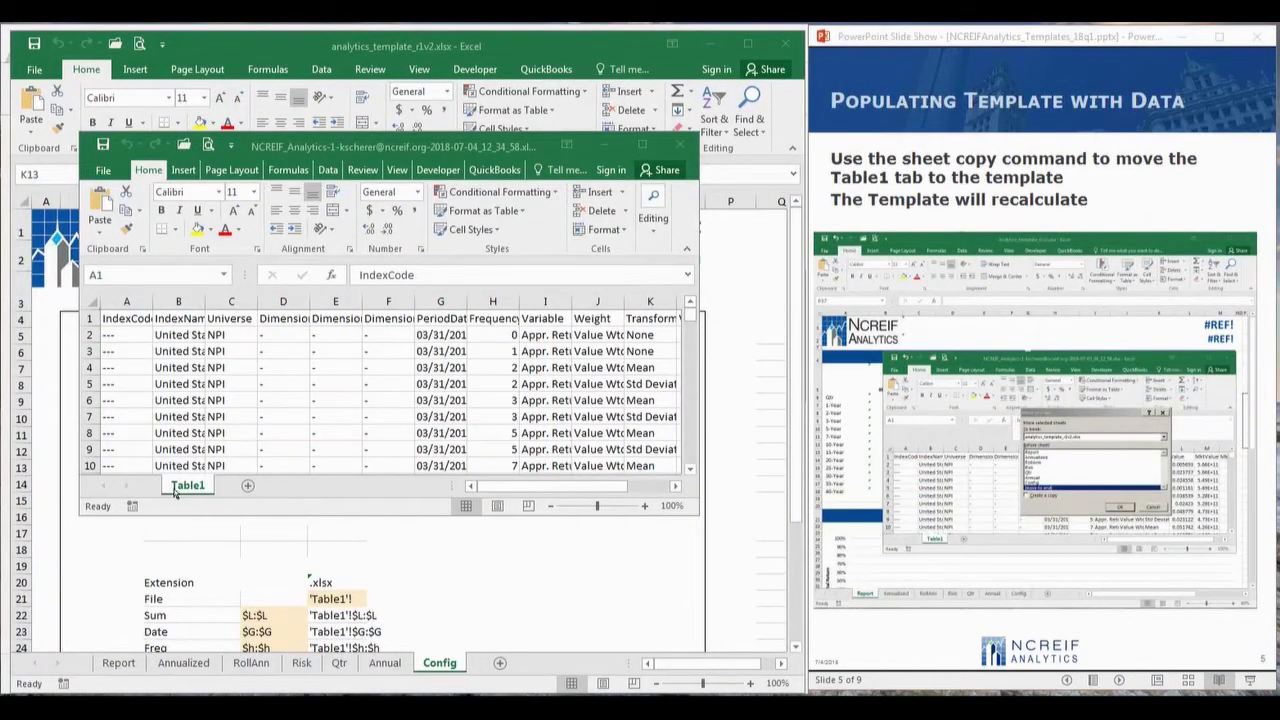
- Move the Table1 sheet to the end of analytics_template_r1v2.xlsx
left_click(174, 490)
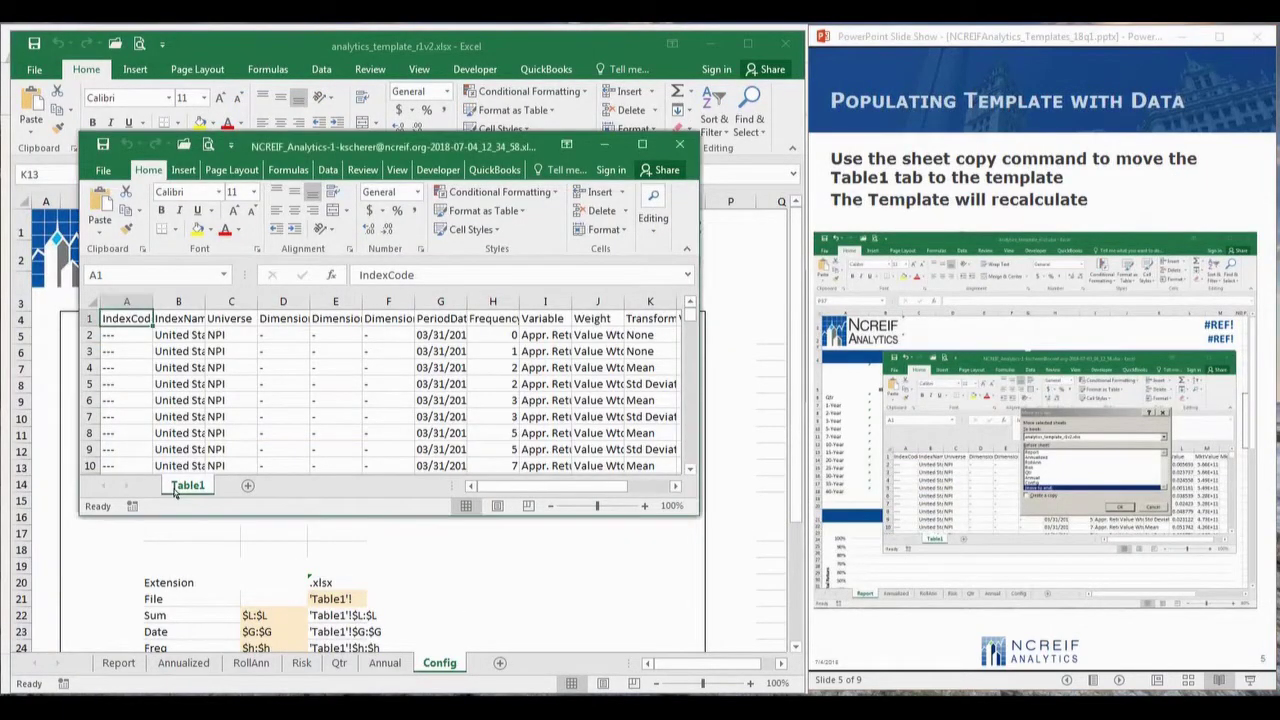
right_click(185, 490)
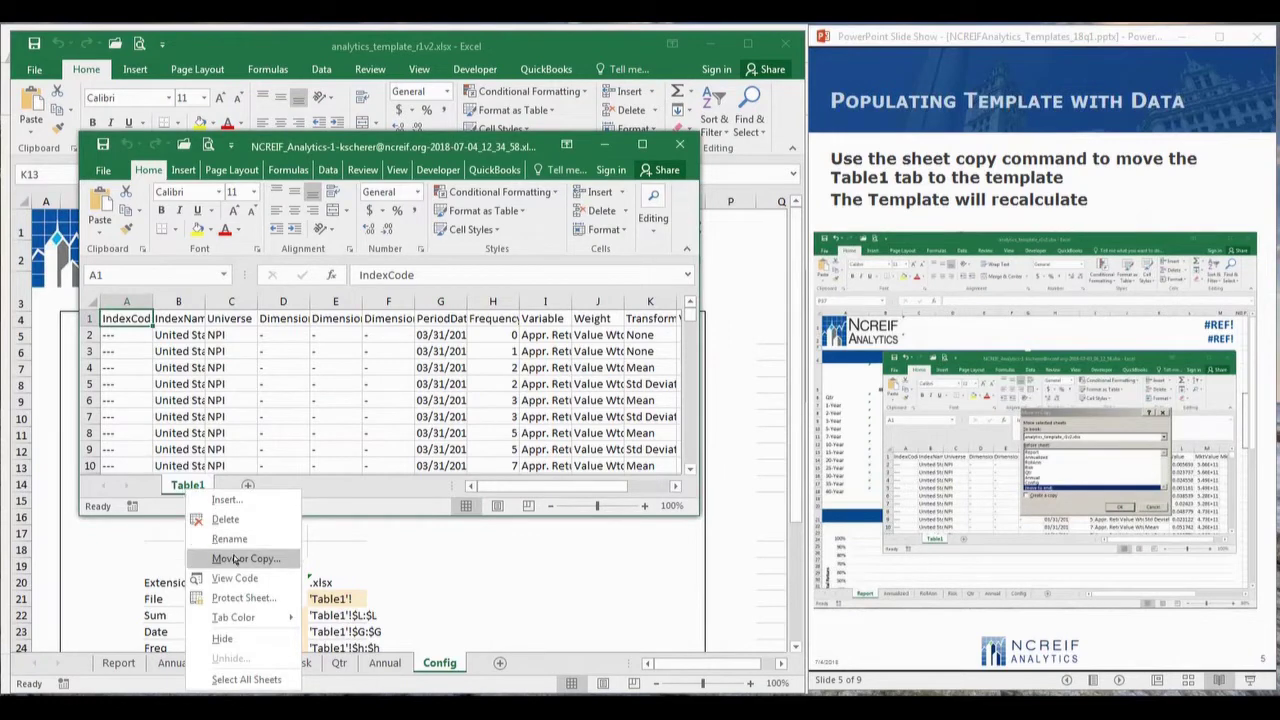
left_click(234, 560)
left_click(190, 494)
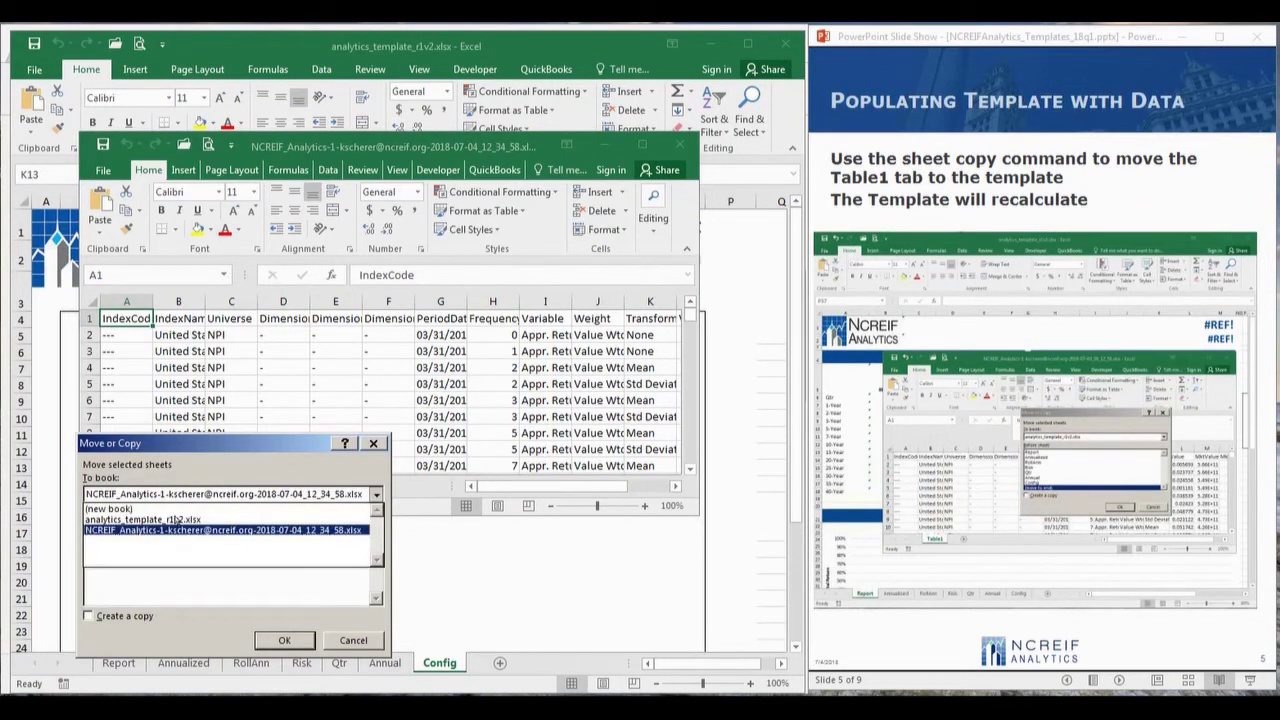
left_click(160, 522)
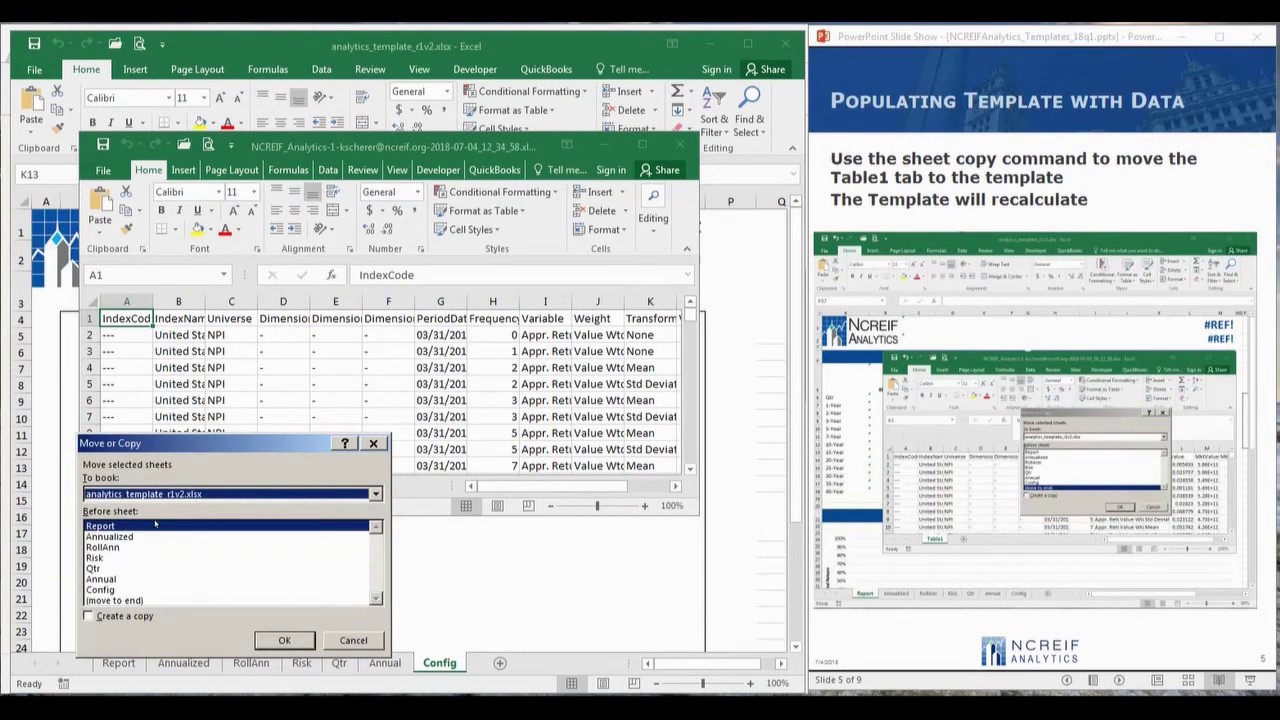
left_click(133, 600)
left_click(279, 640)
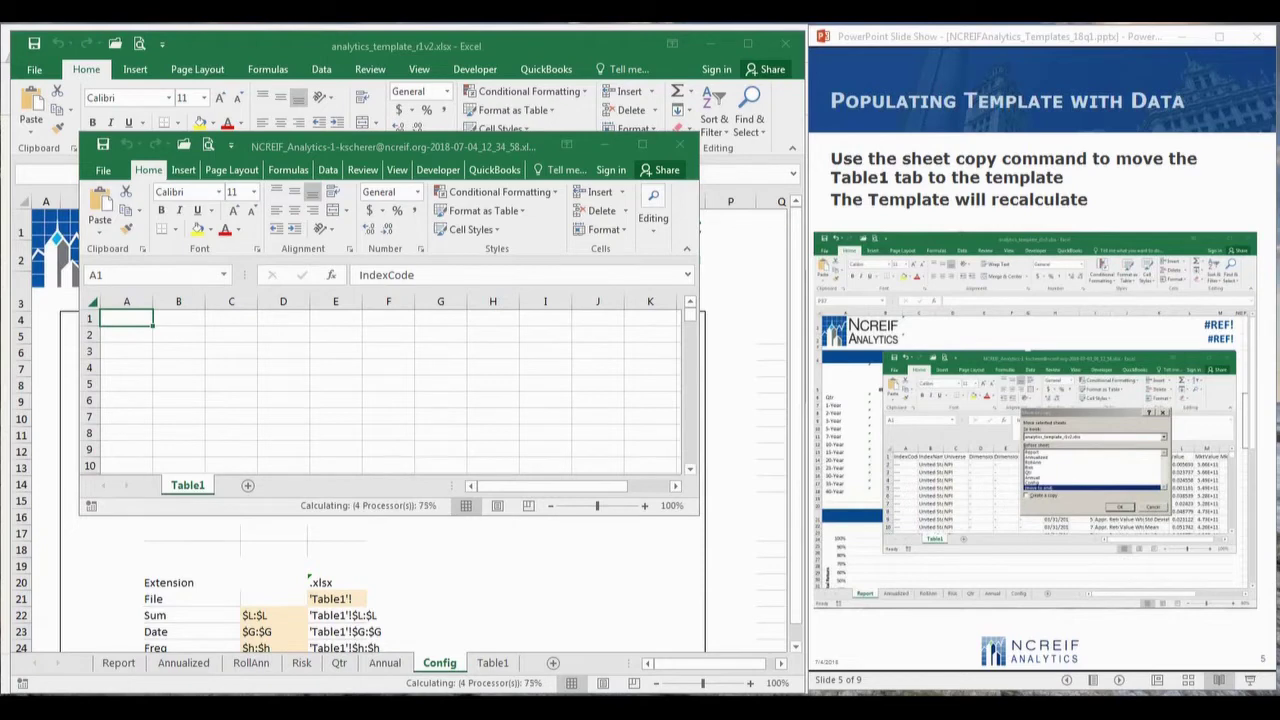
key("ctrl+w")
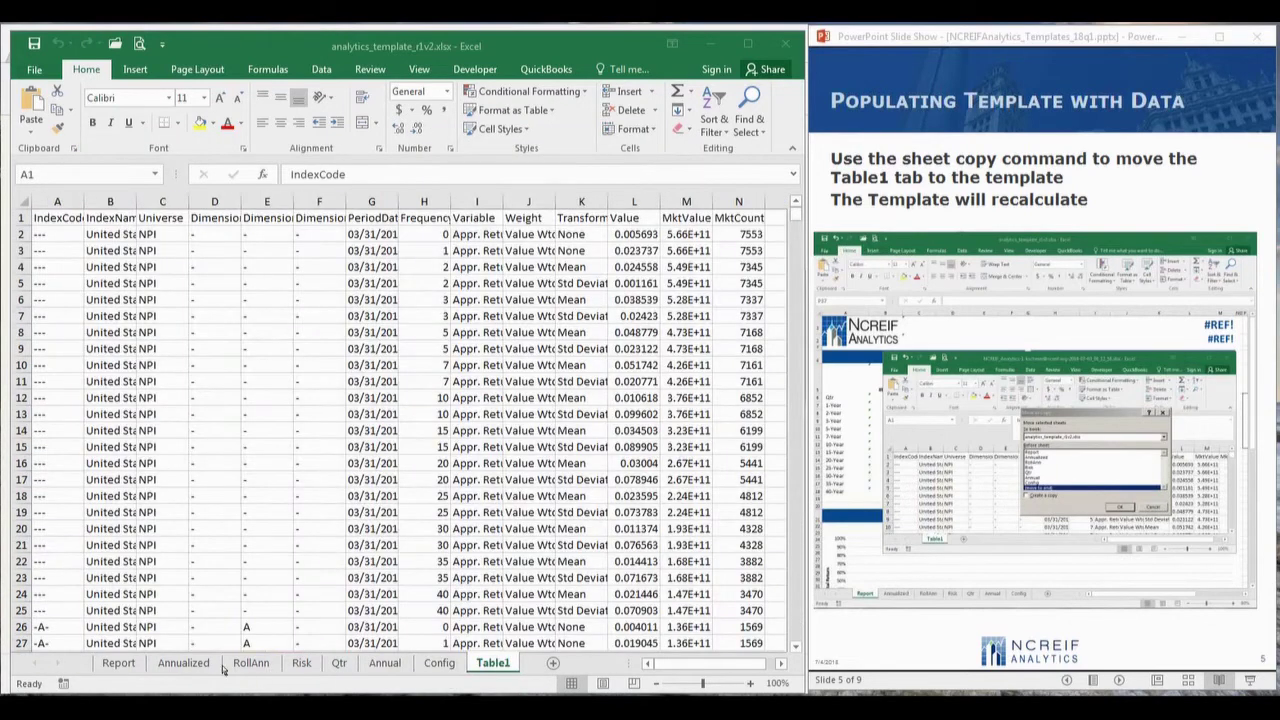
- Look through the template's Report, Annualized, RollAnn and Config sheets, including Config's Date 3/31/2018 and Term 20
left_click(126, 665)
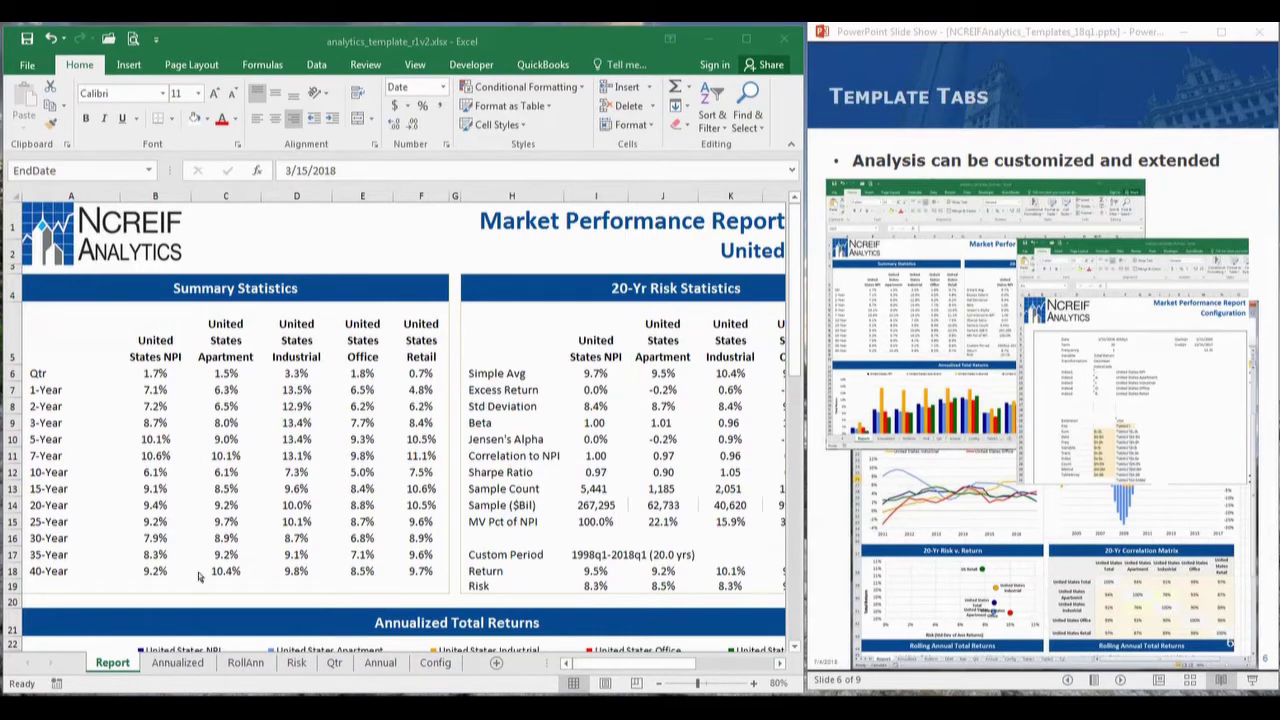
left_click(175, 663)
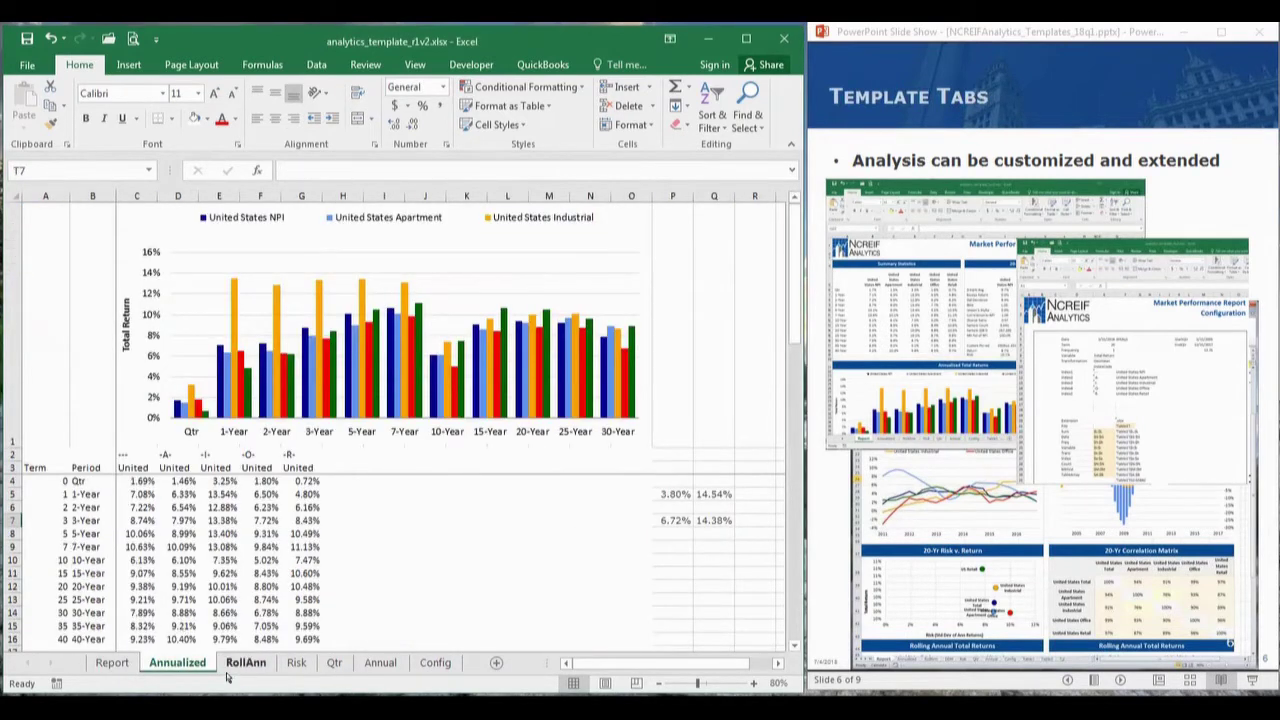
left_click(435, 663)
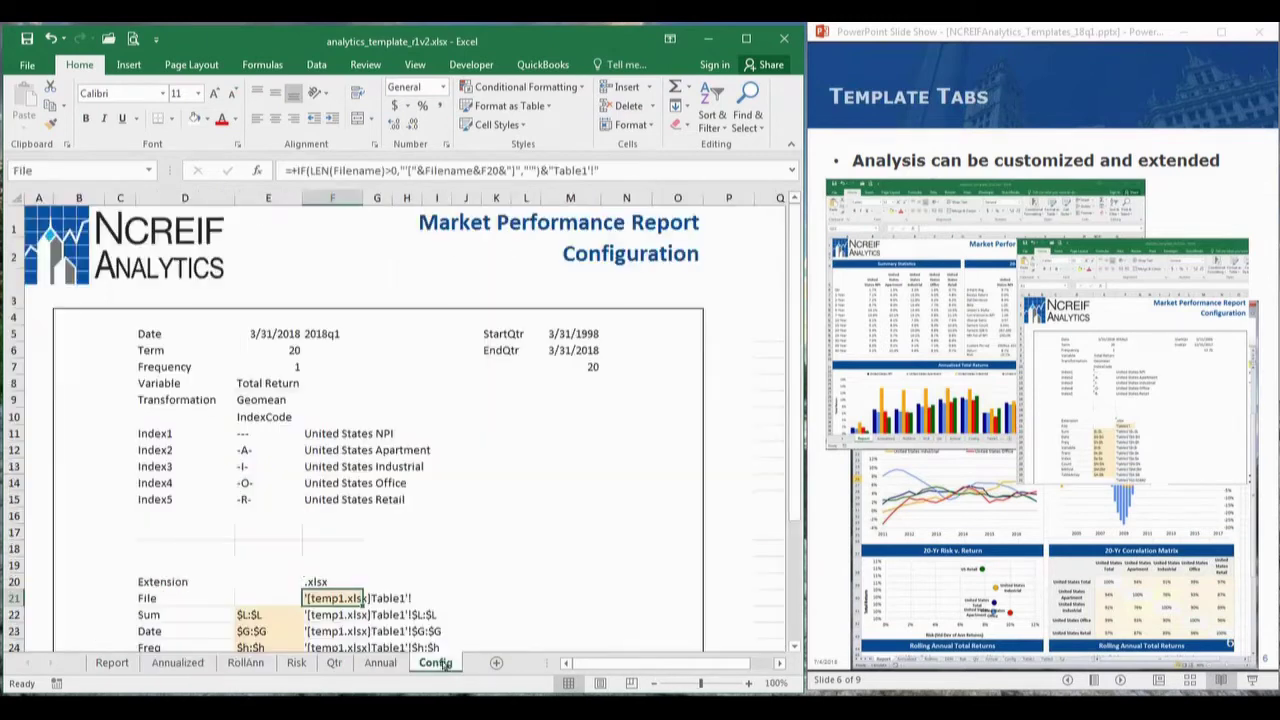
left_click(177, 663)
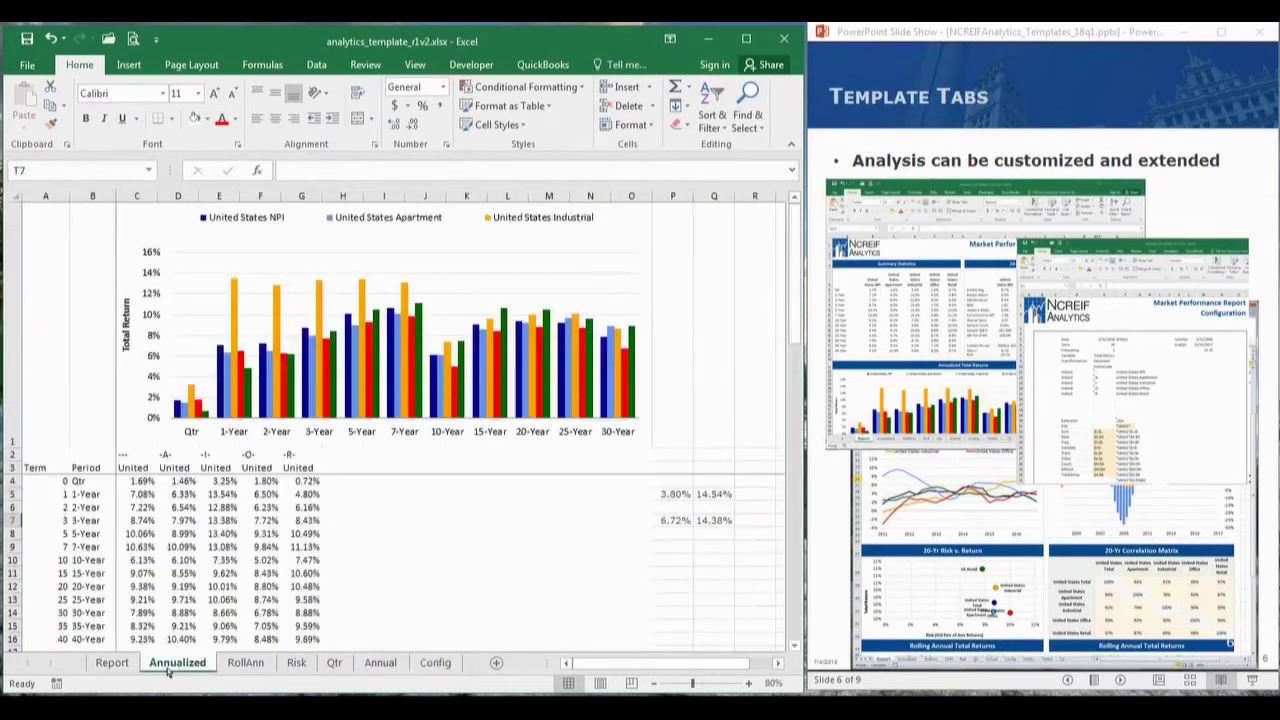
left_click(243, 664)
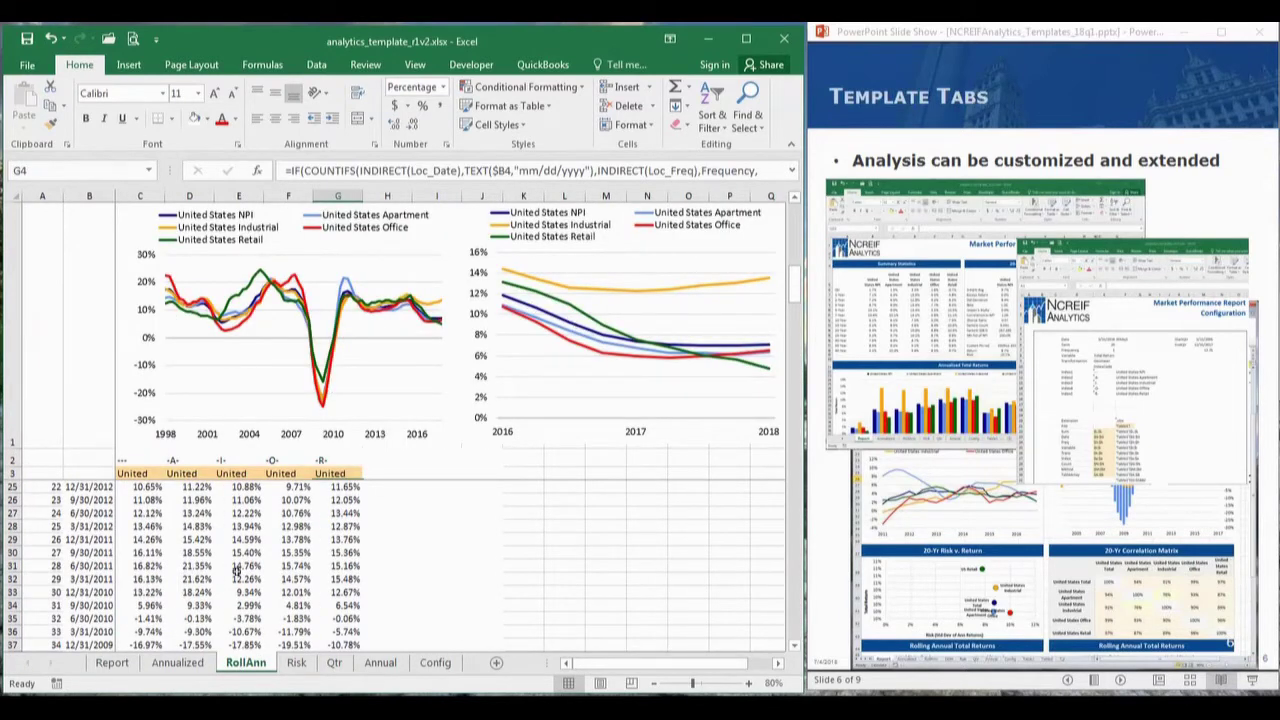
left_click(436, 663)
scroll(440, 548, "down", 3)
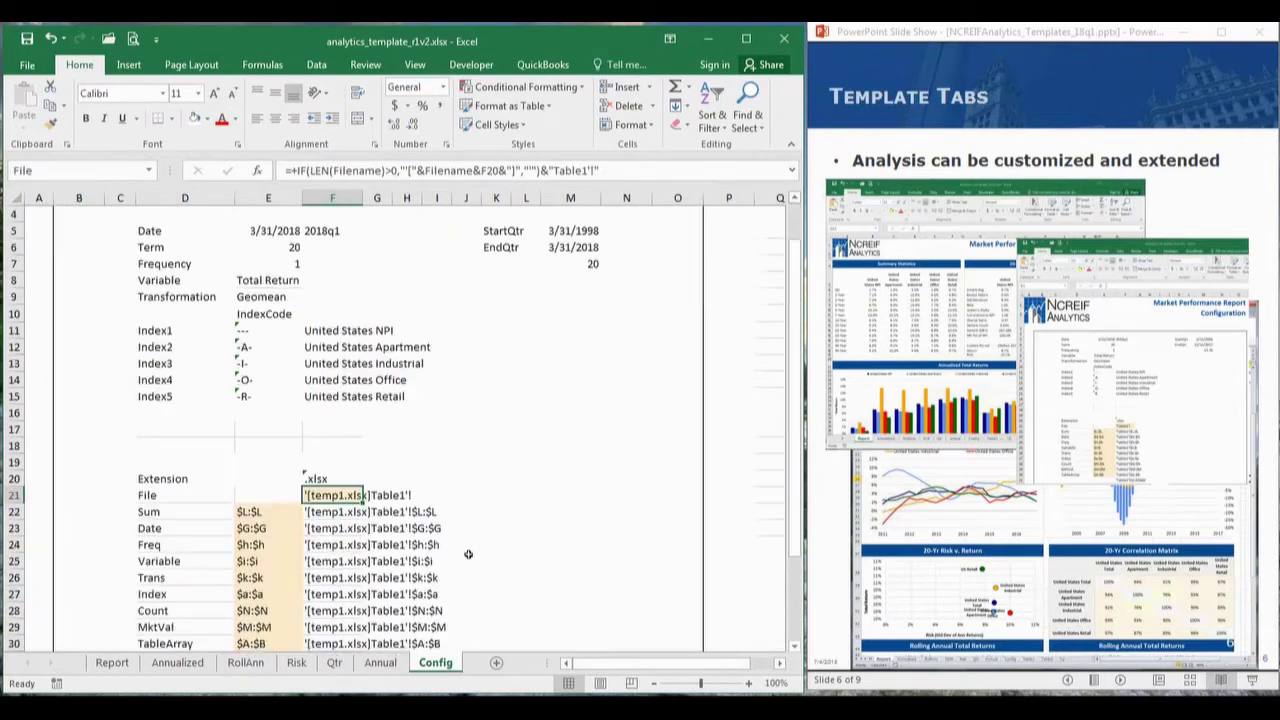
scroll(468, 554, "up", 3)
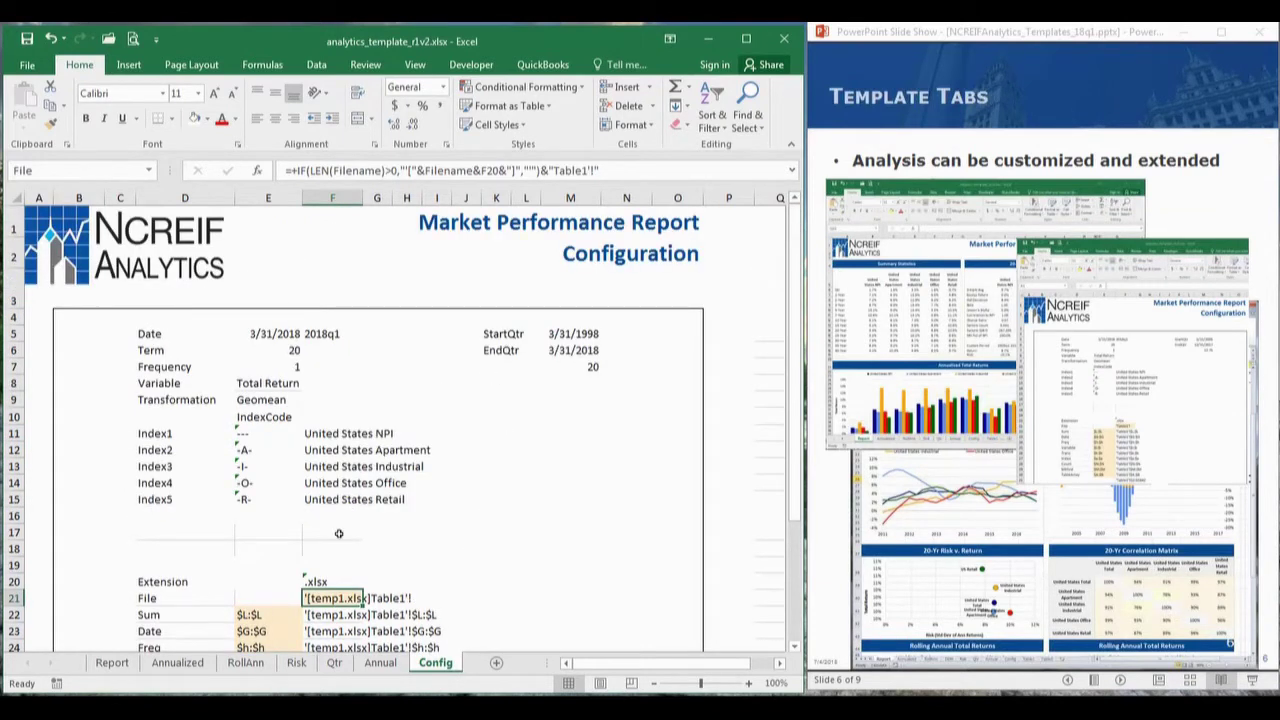
- View the Risk sheet's correlation matrix, clear its selection, and return to the Report sheet
left_click(297, 665)
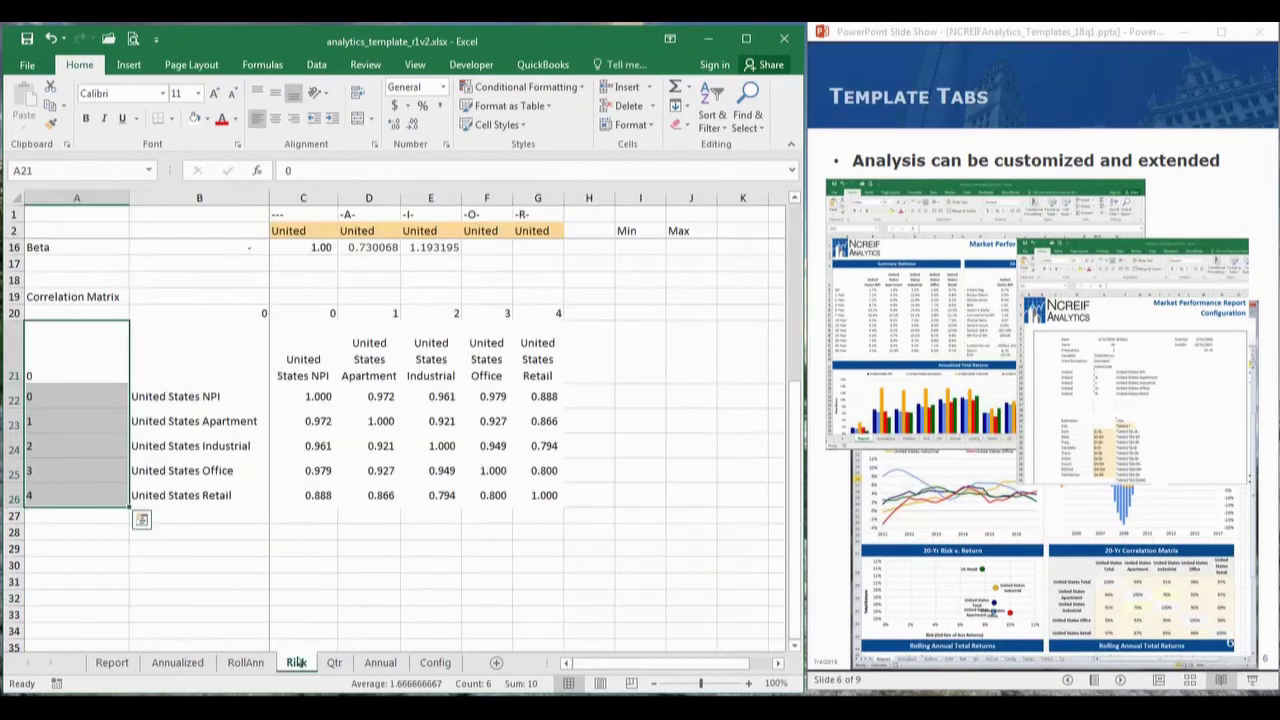
left_click(95, 600)
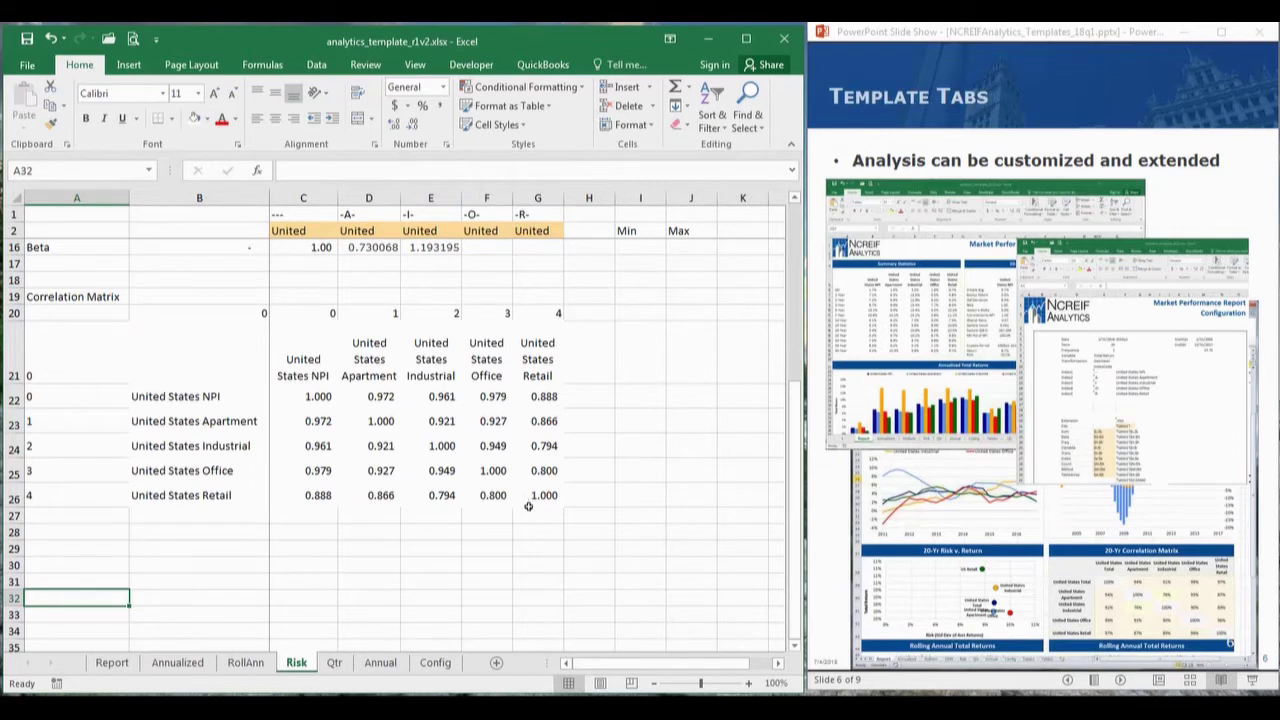
left_click(110, 664)
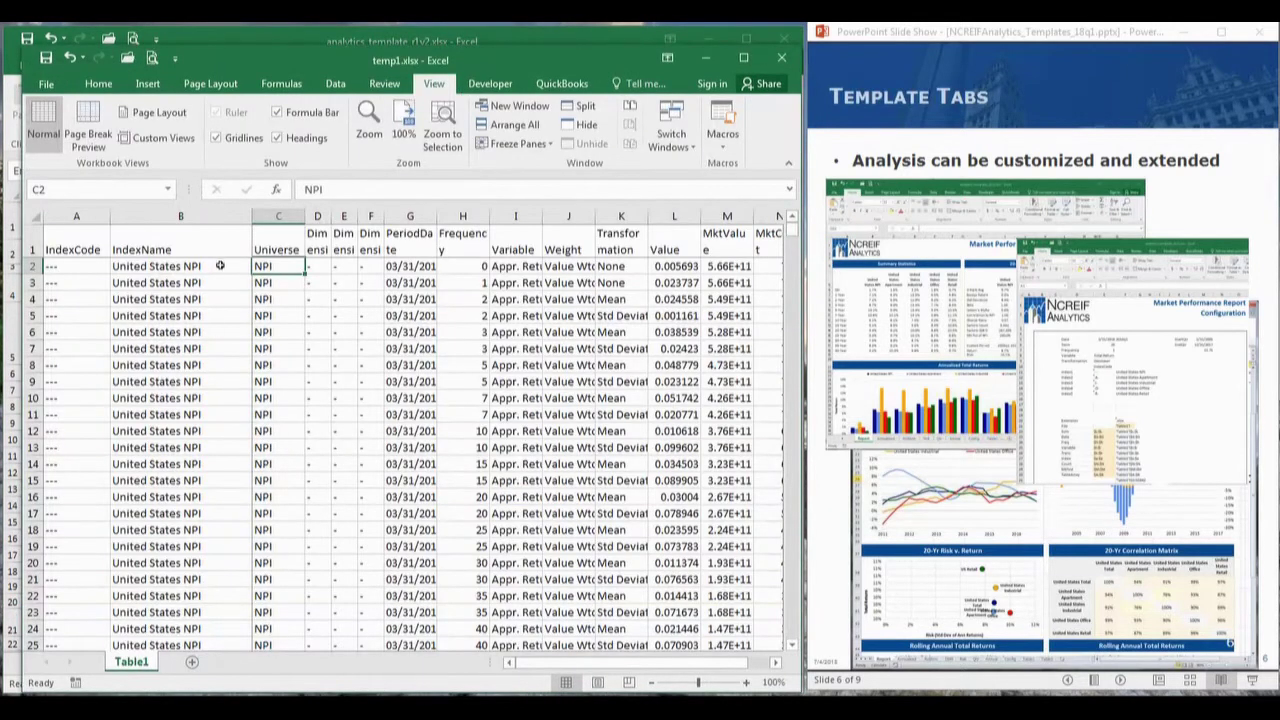
- Back in temp1.xlsx, widen column G so the PeriodDate values show in full
left_click(885, 508)
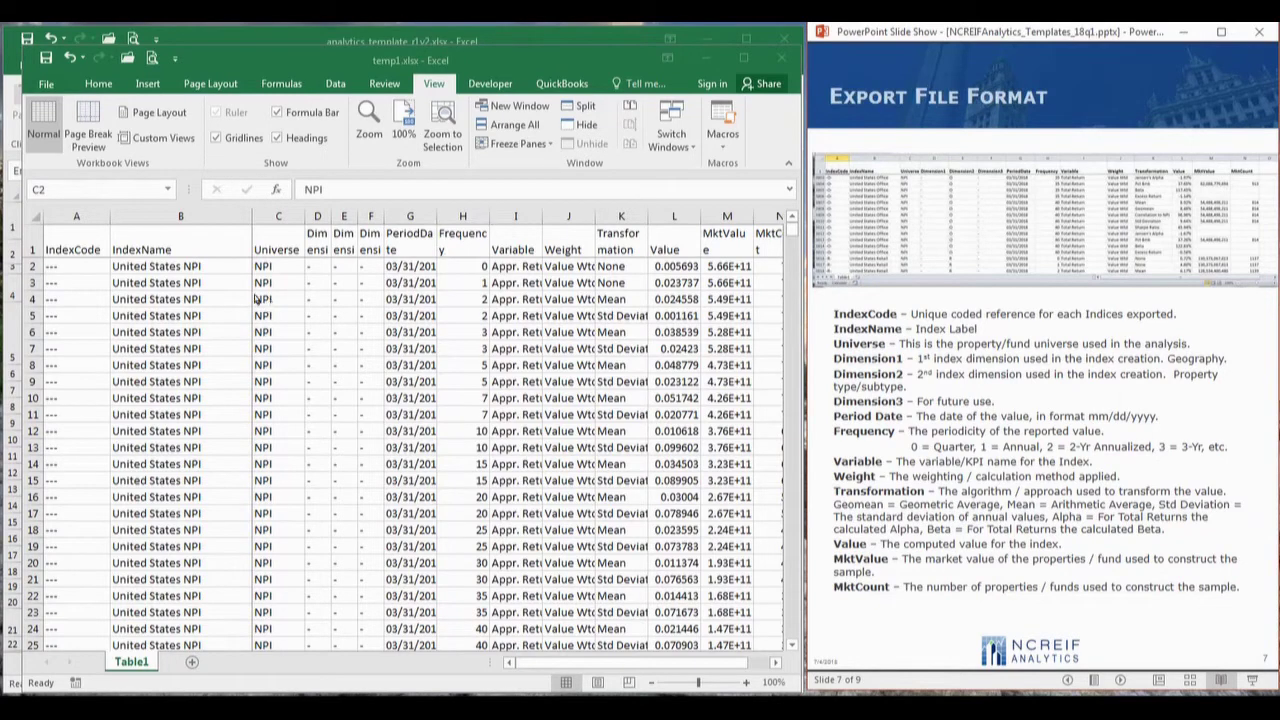
key("alt+Tab")
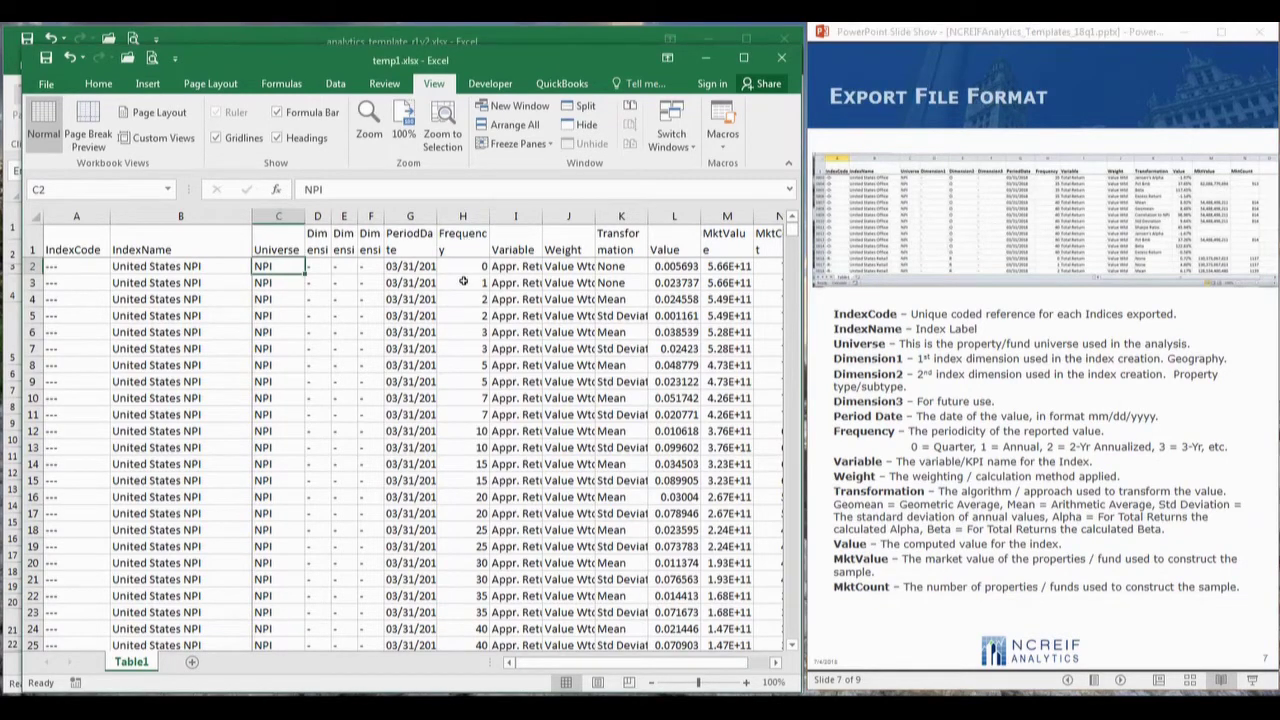
left_click_drag(443, 217, 455, 217)
scroll(482, 345, "down", 5)
scroll(482, 345, "down", 14)
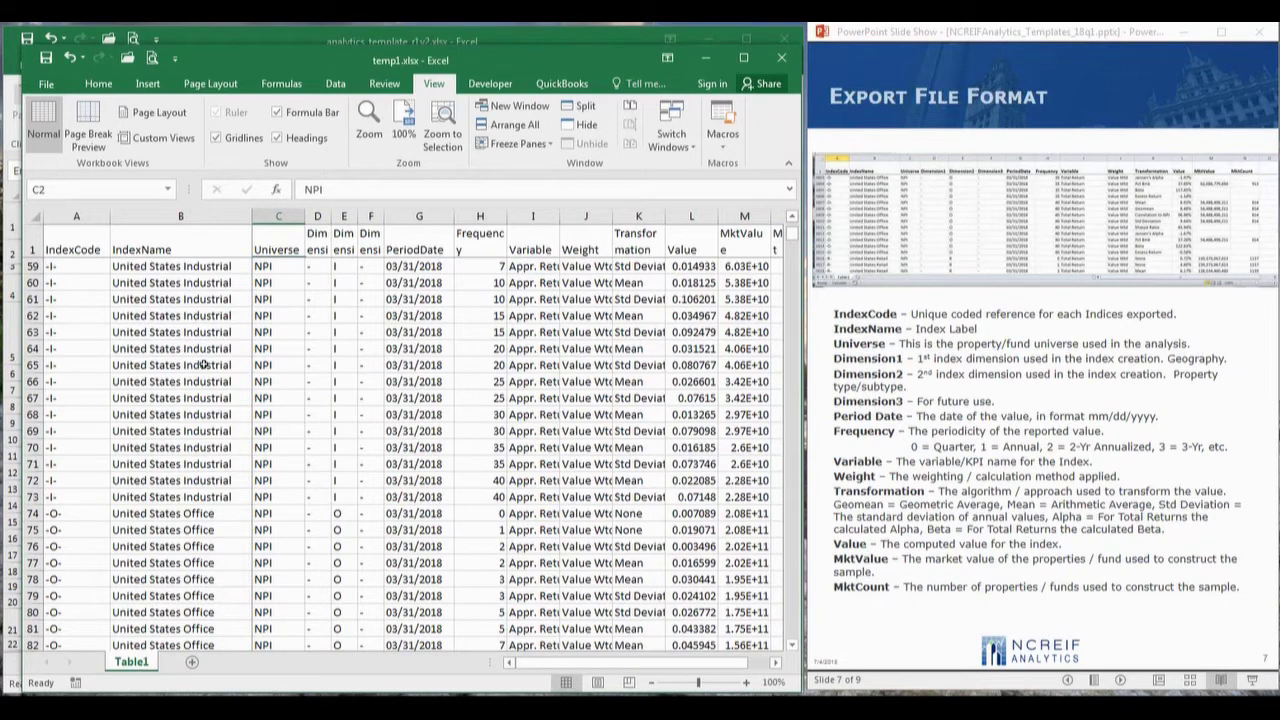
scroll(190, 365, "up", 8)
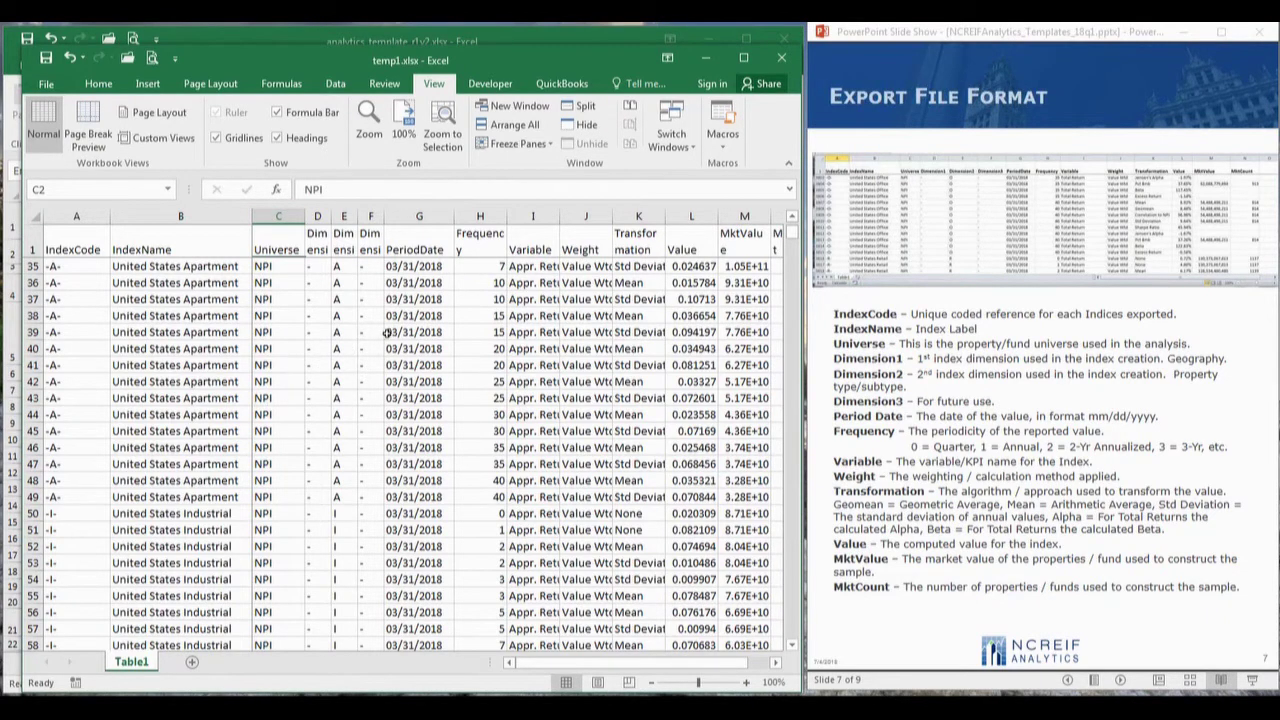
- Widen the Variable column and check the Frequency values in rows 104, 122, 123 and 109
left_click(537, 216)
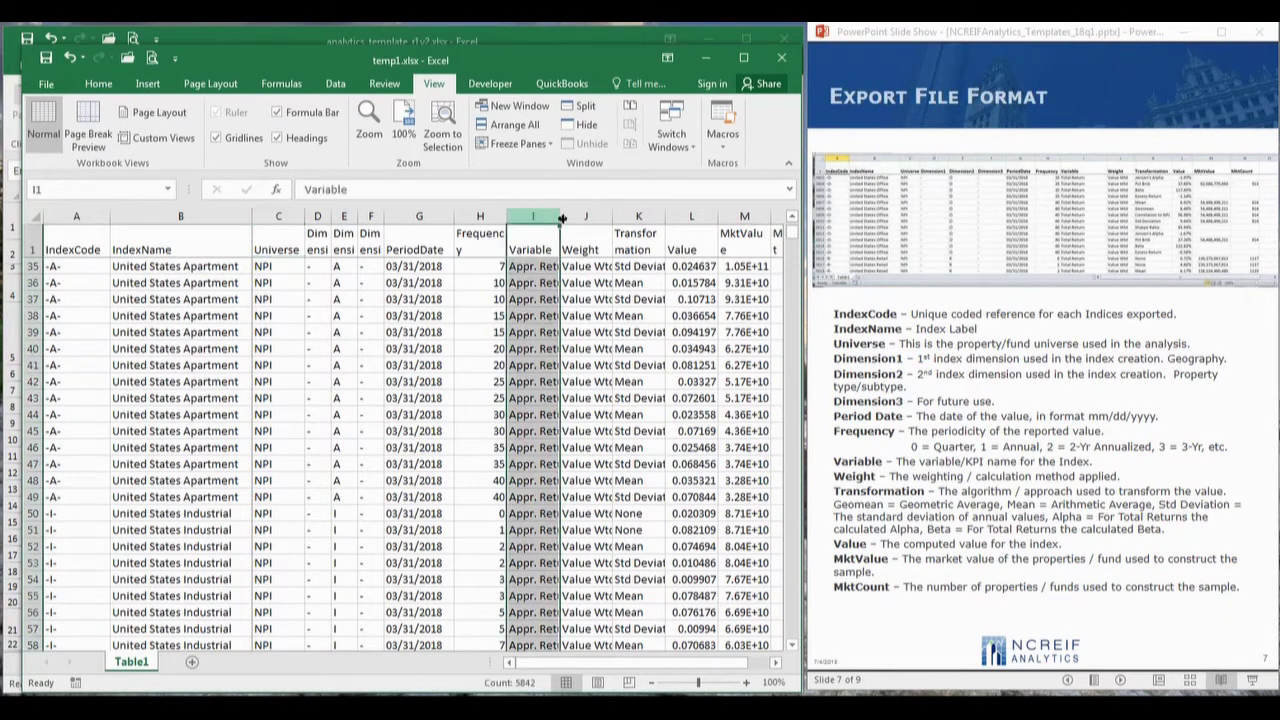
left_click_drag(575, 216, 600, 216)
scroll(576, 440, "down", 7)
scroll(576, 444, "down", 20)
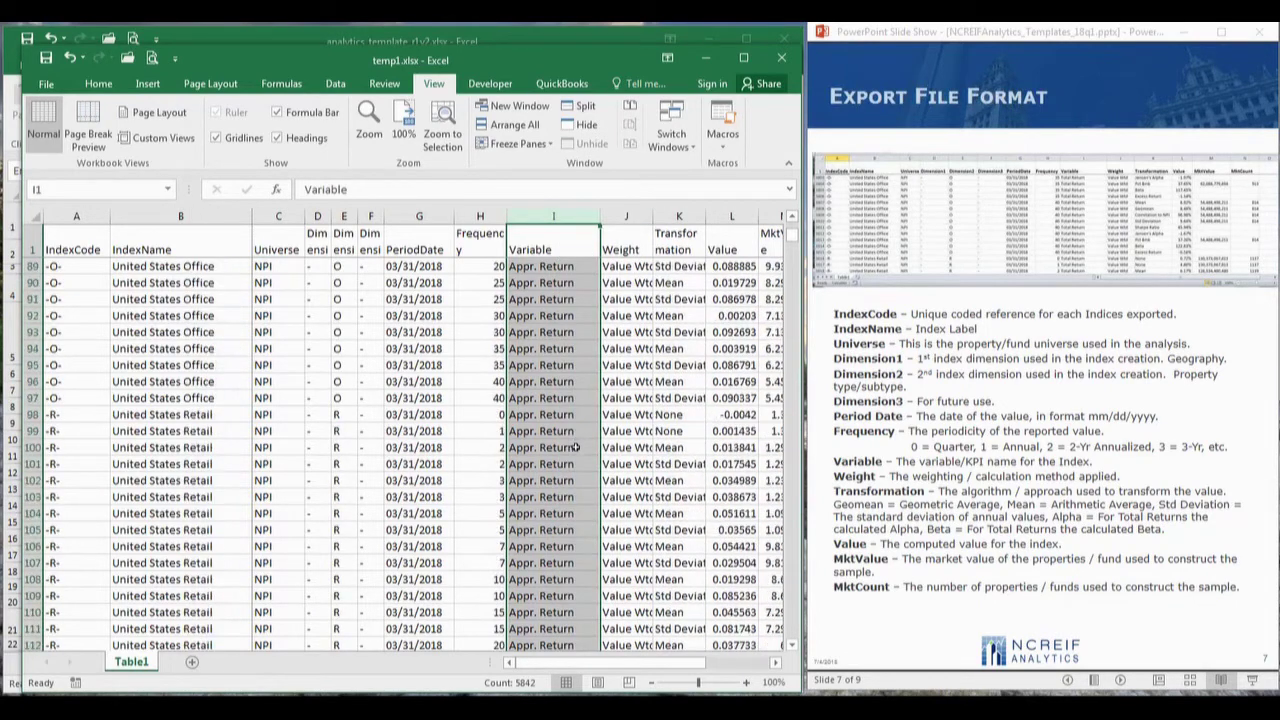
scroll(576, 451, "down", 5)
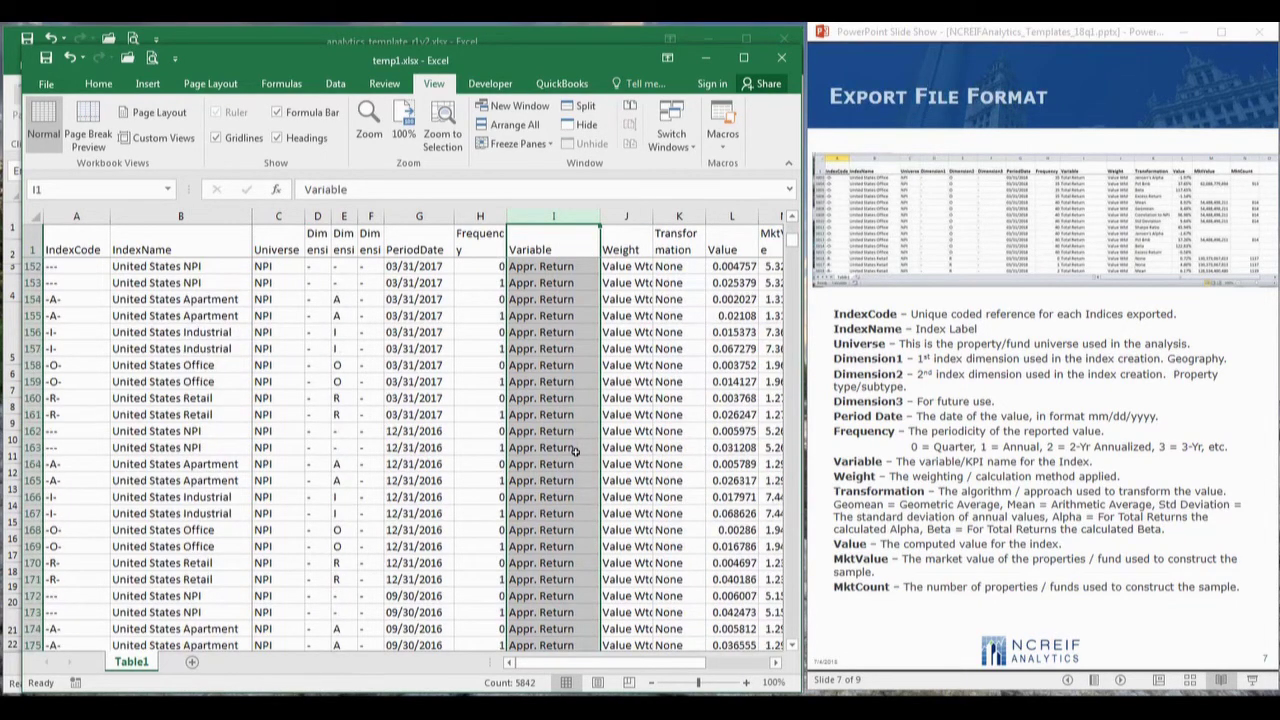
scroll(576, 451, "down", 6)
scroll(570, 430, "up", 20)
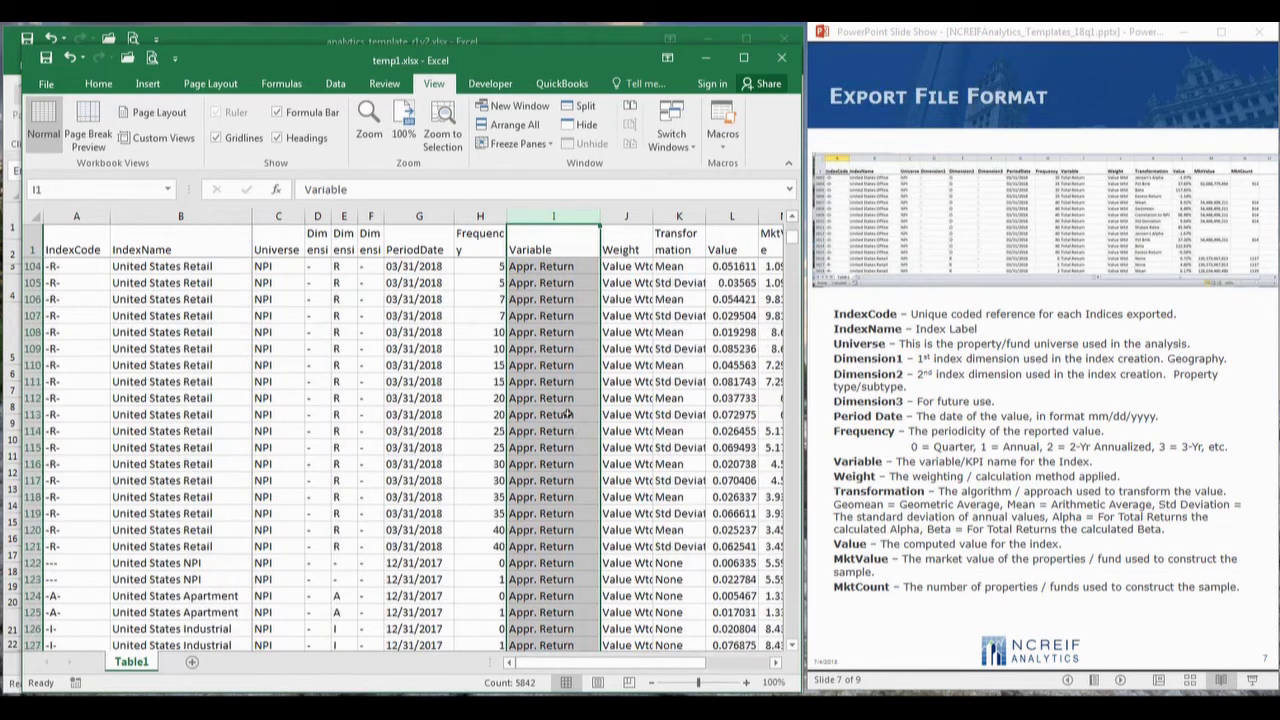
left_click(471, 266)
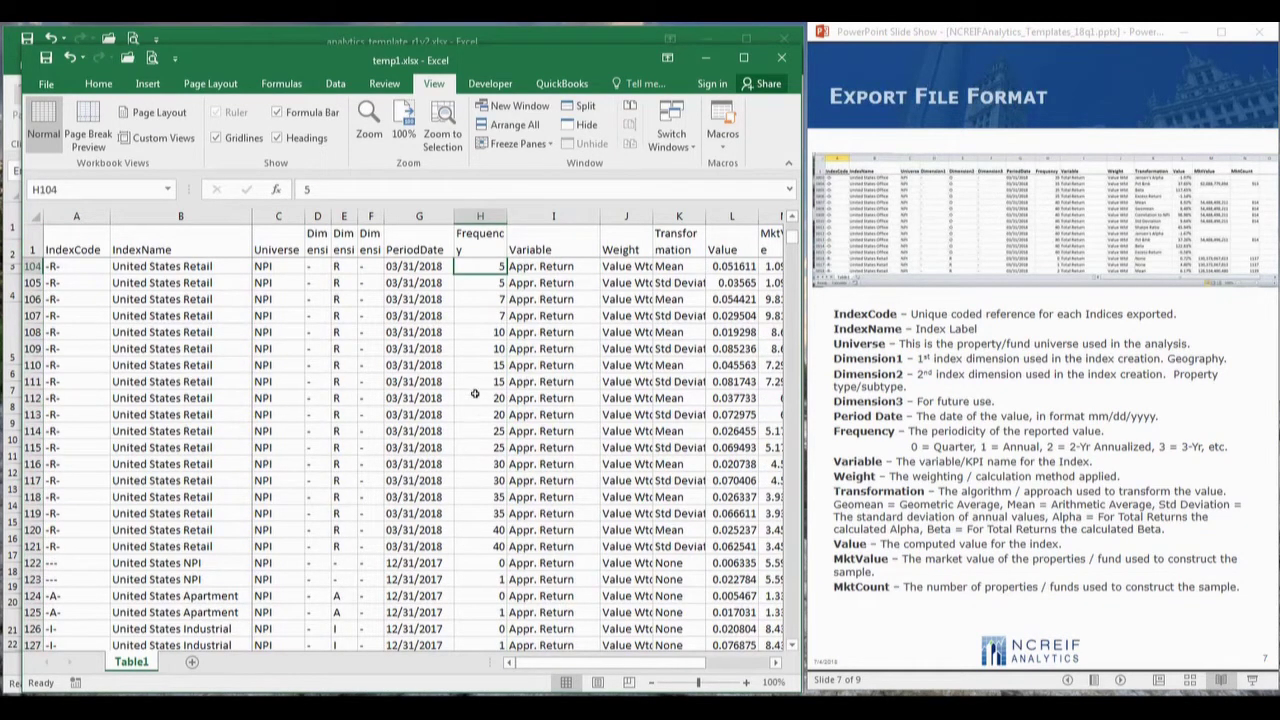
left_click(470, 563)
scroll(470, 565, "down", 2)
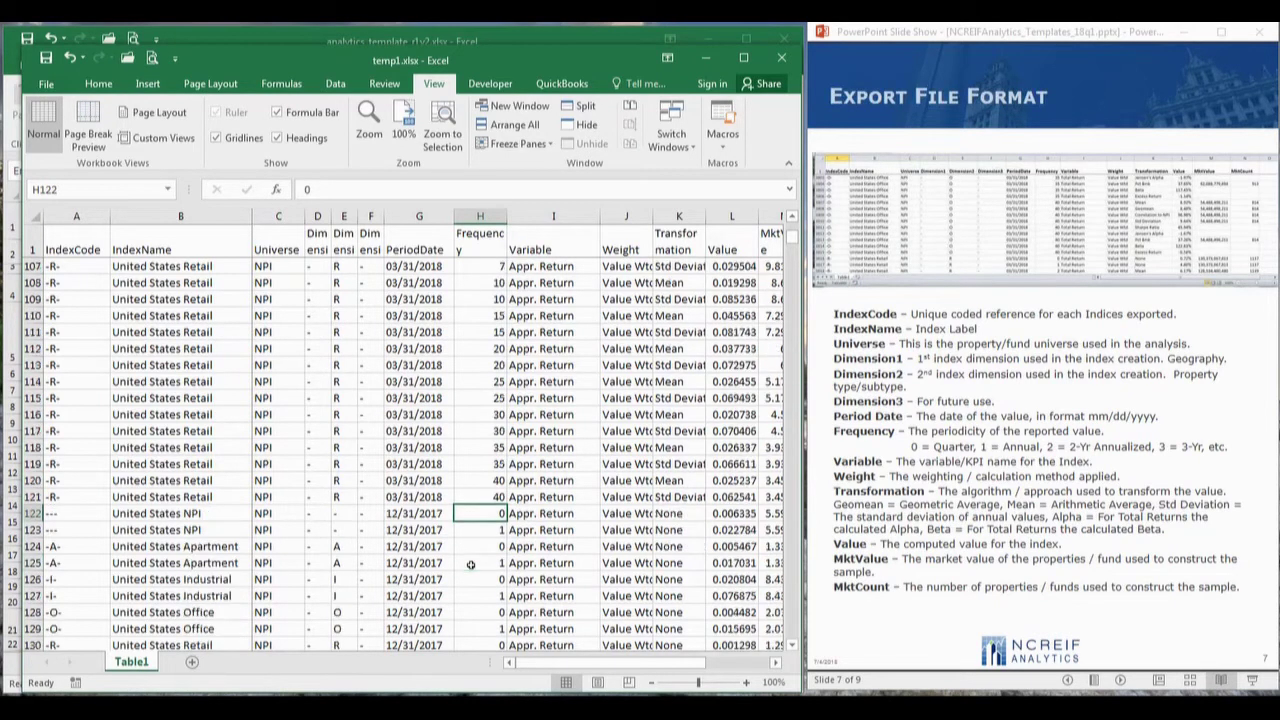
left_click(475, 482)
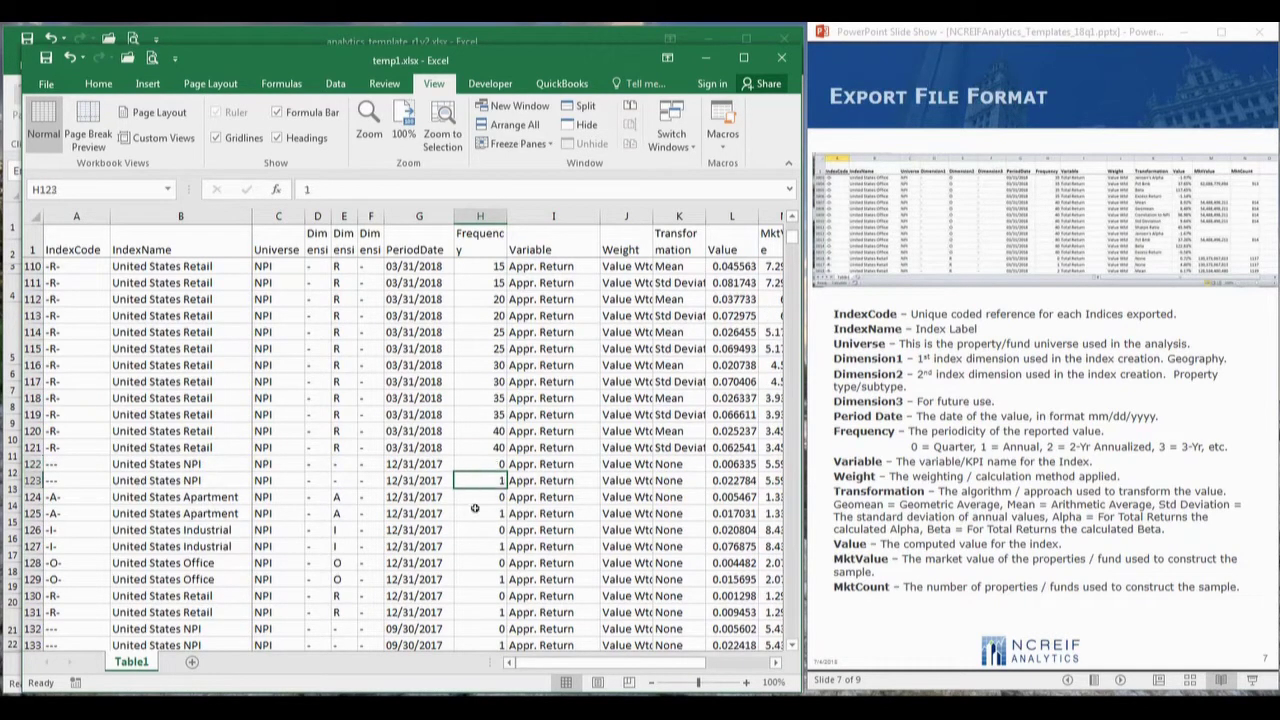
scroll(475, 538, "up", 2)
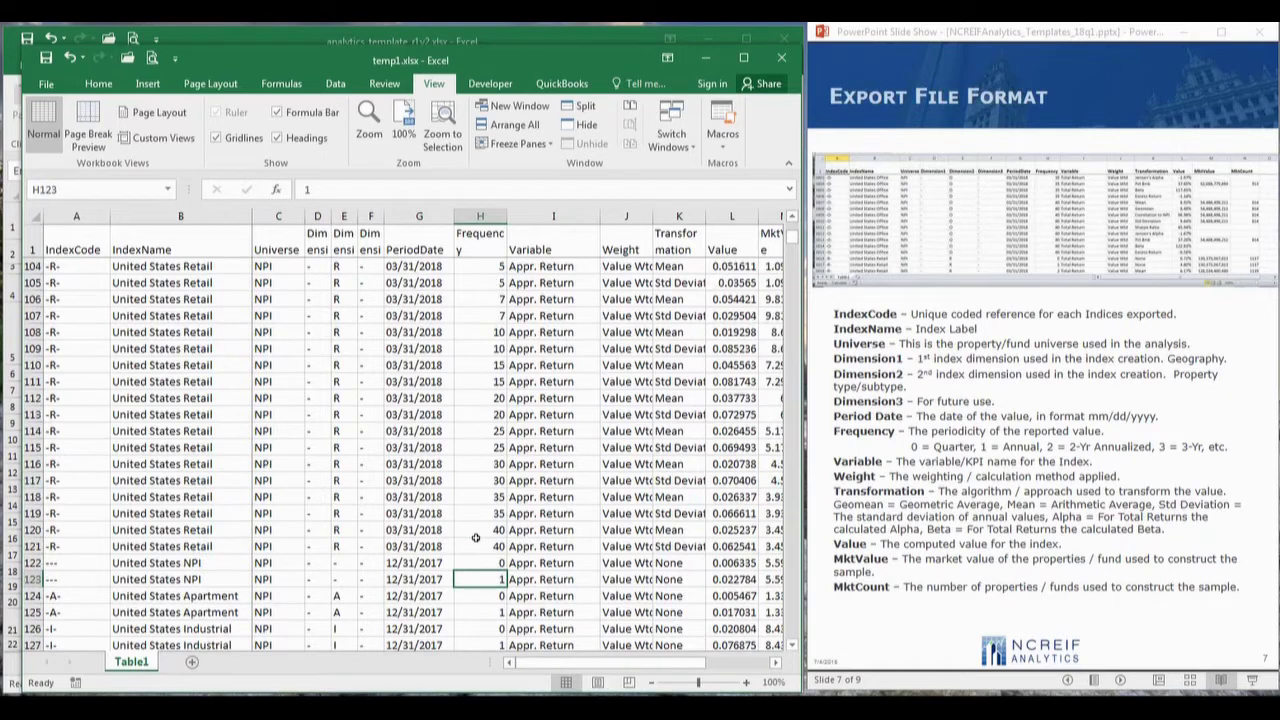
left_click(481, 349)
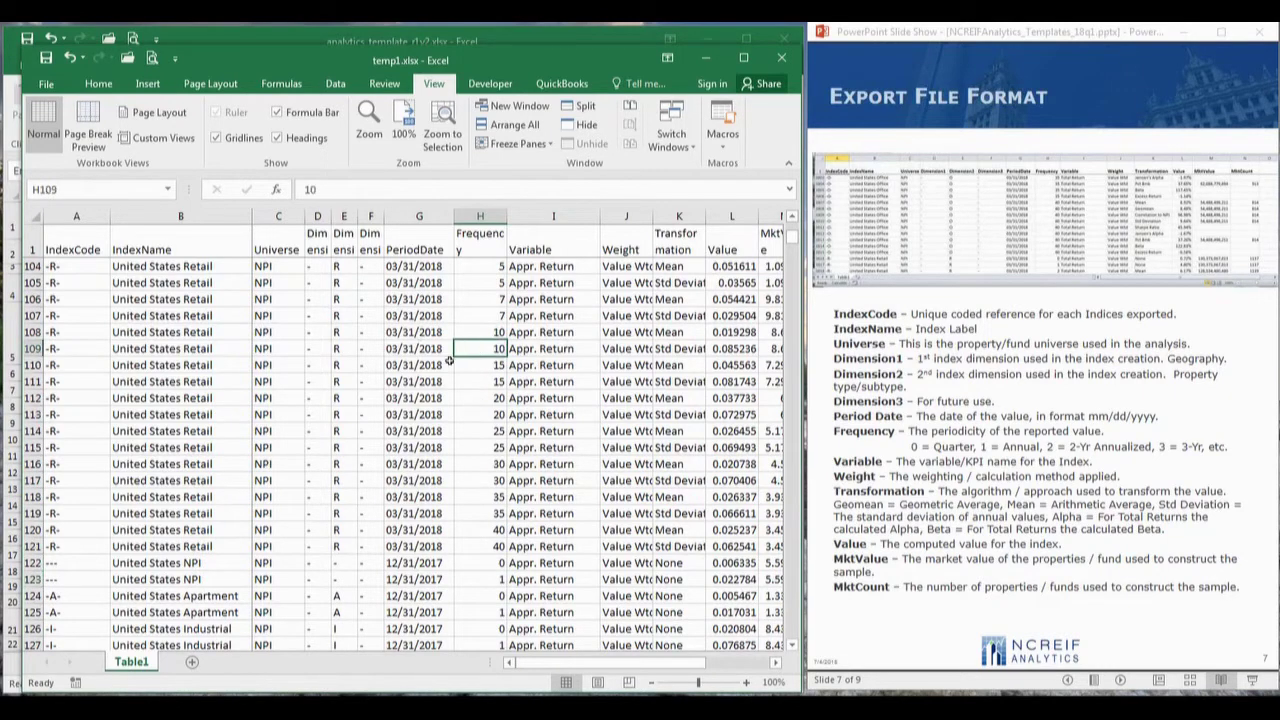
- Widen the Transformation and MktValue columns, inspecting row 108's Mean entry and full-precision Value
left_click_drag(627, 663, 676, 663)
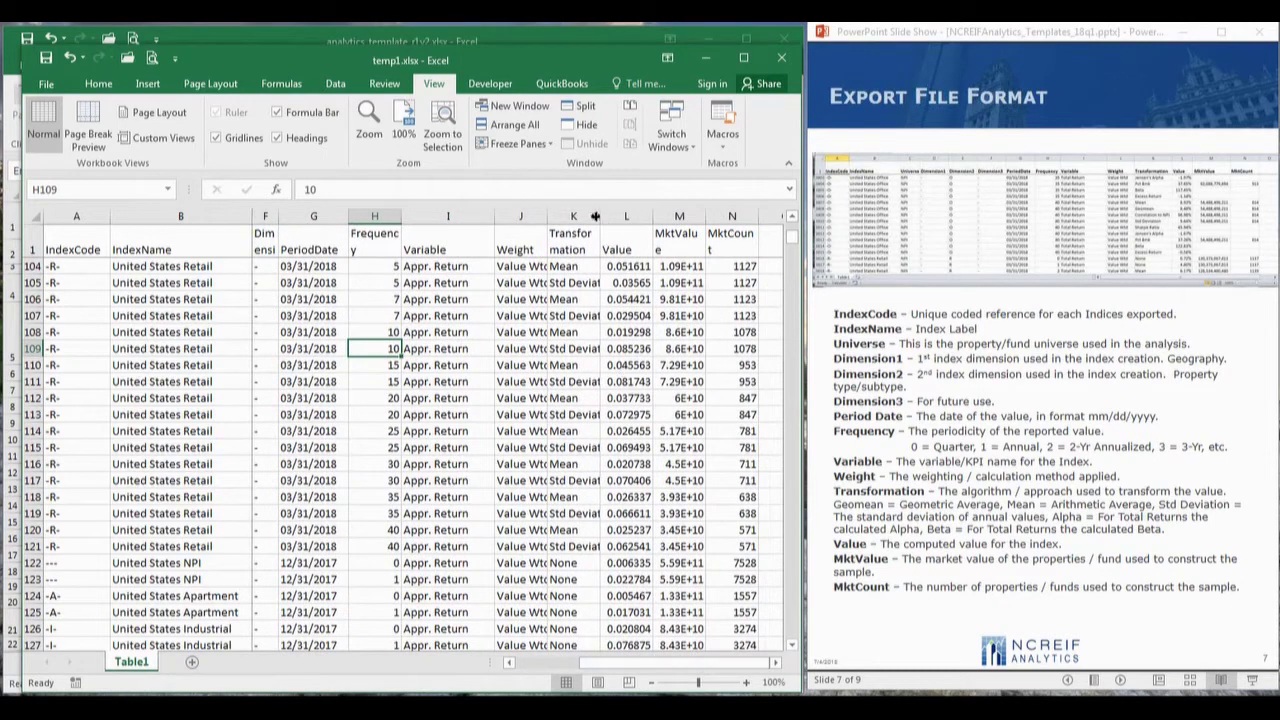
left_click_drag(602, 216, 653, 216)
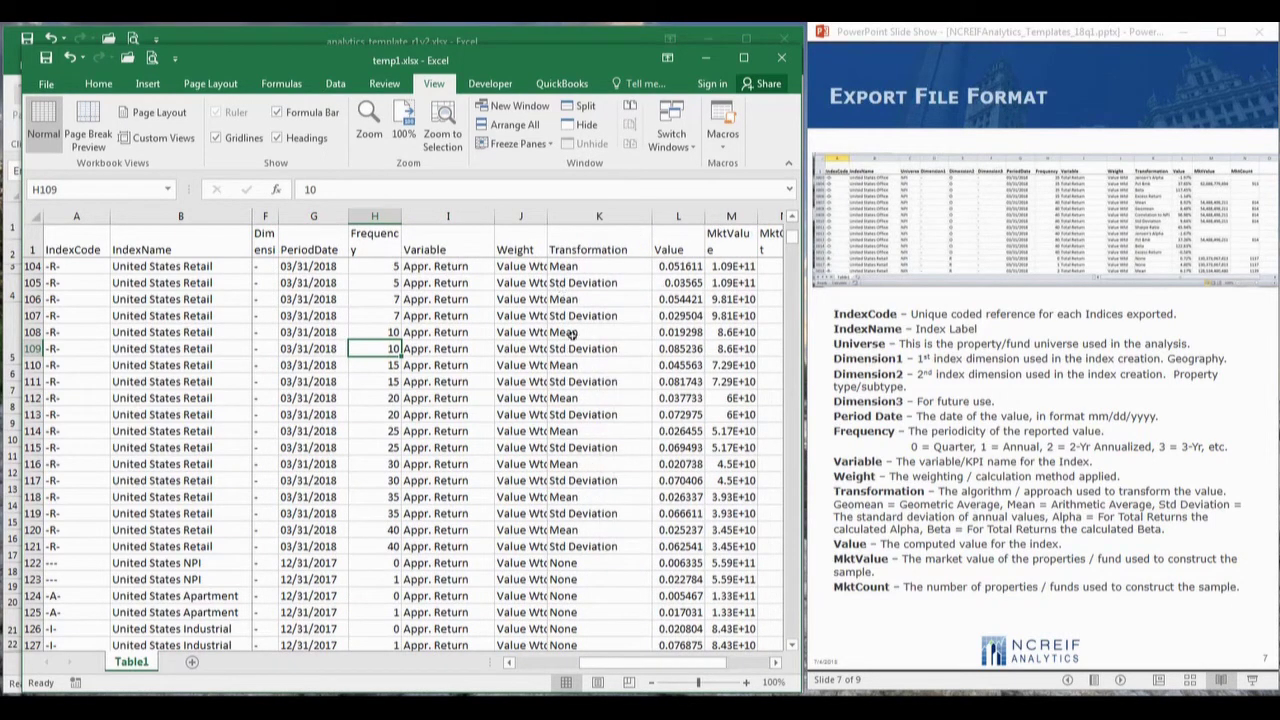
left_click(572, 334)
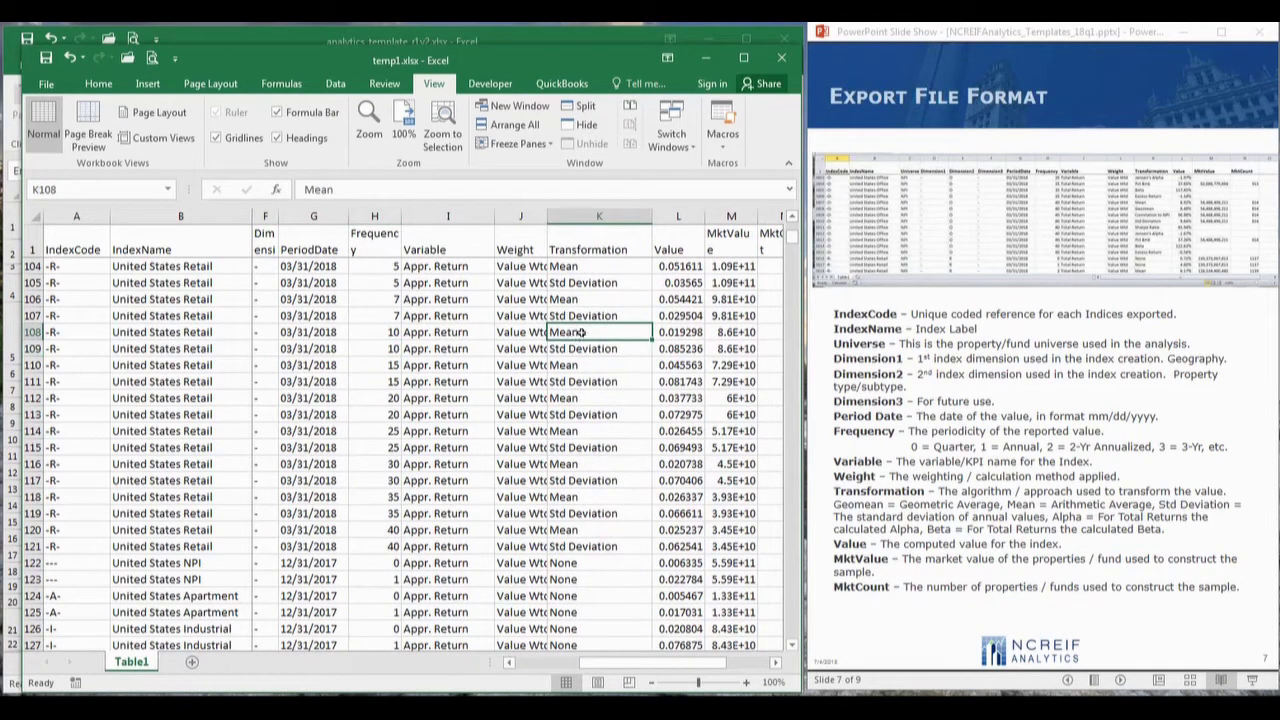
left_click(677, 334)
left_click_drag(699, 667, 738, 667)
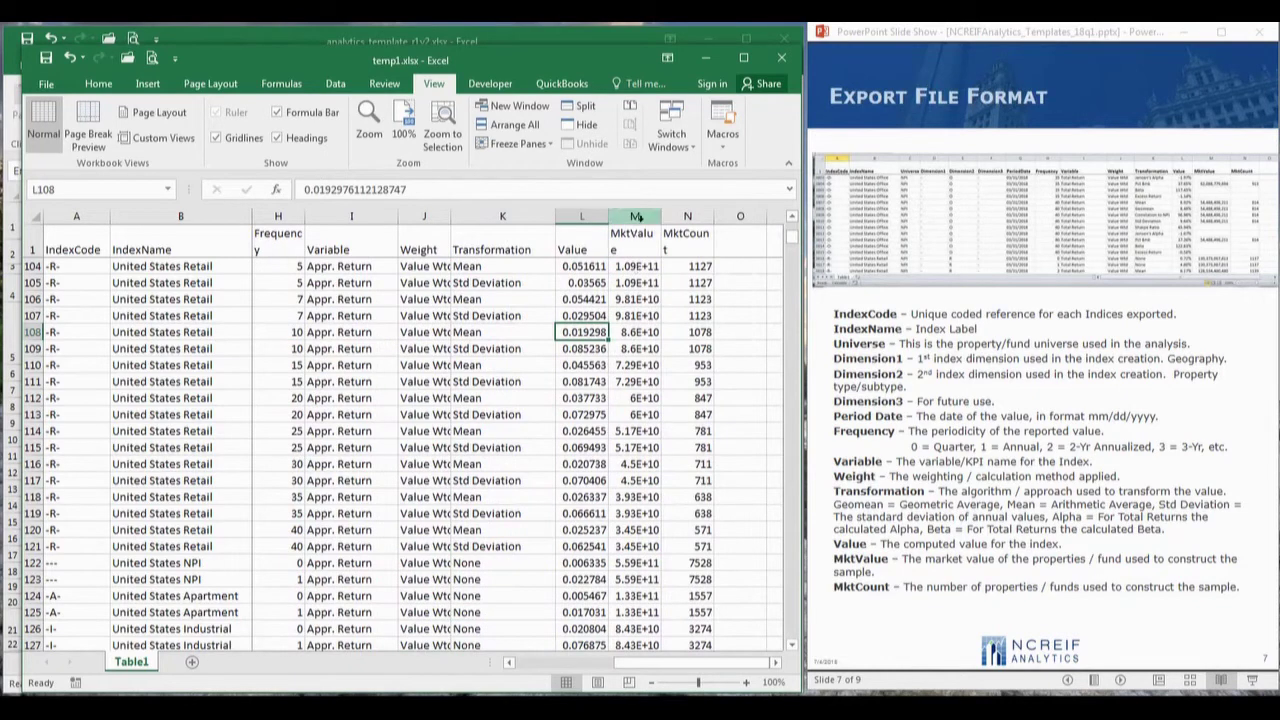
left_click_drag(659, 216, 676, 216)
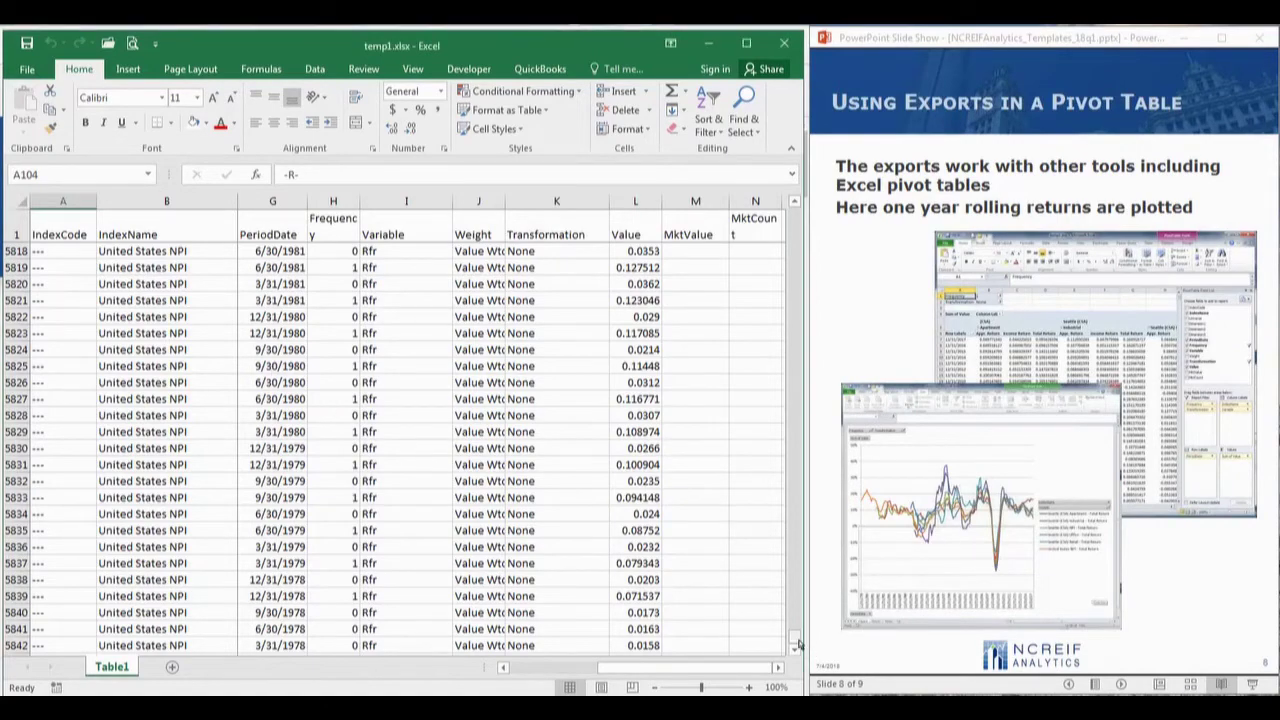
- Create a pivot table from the exported data on a new worksheet
left_click_drag(795, 637, 795, 214)
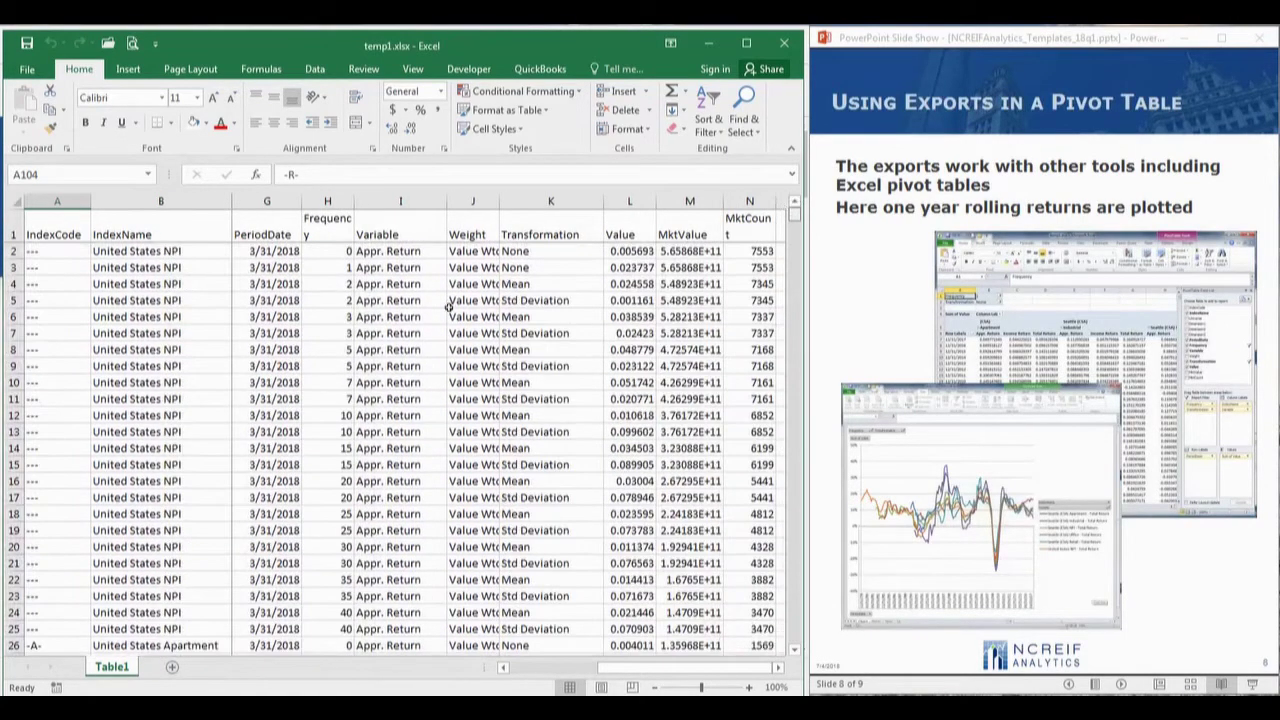
left_click(72, 290)
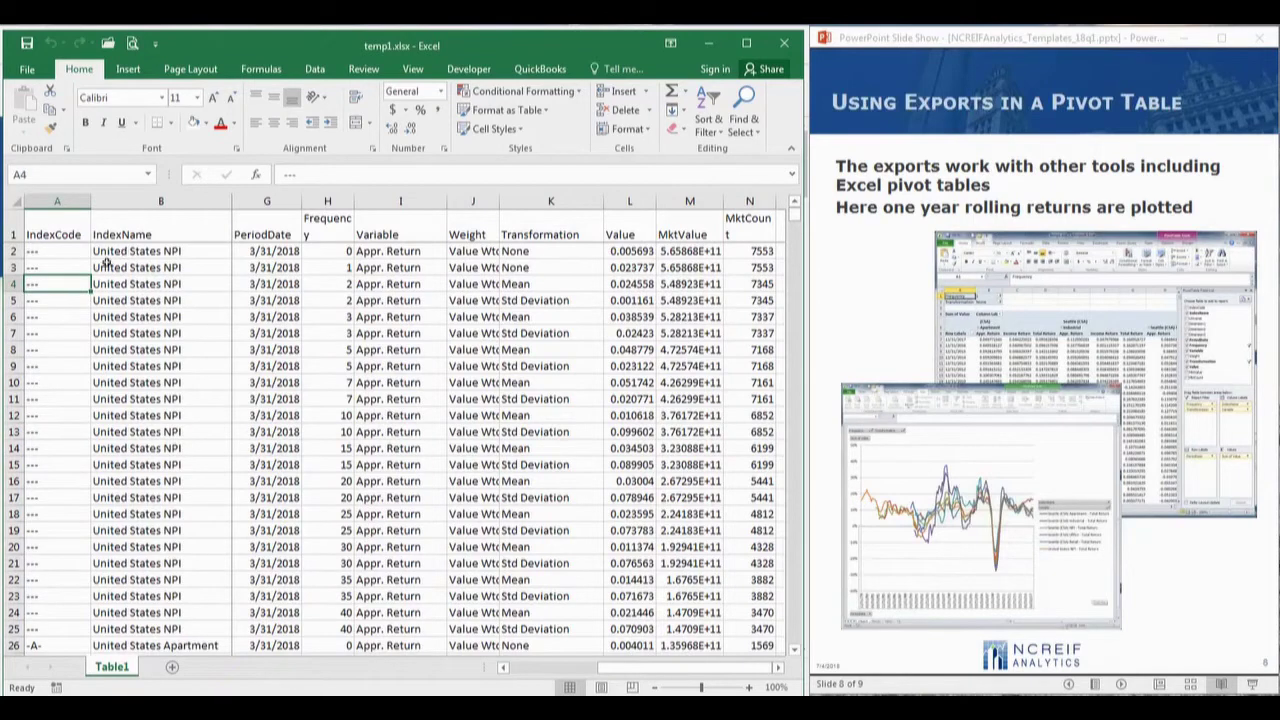
left_click(107, 265)
left_click(128, 68)
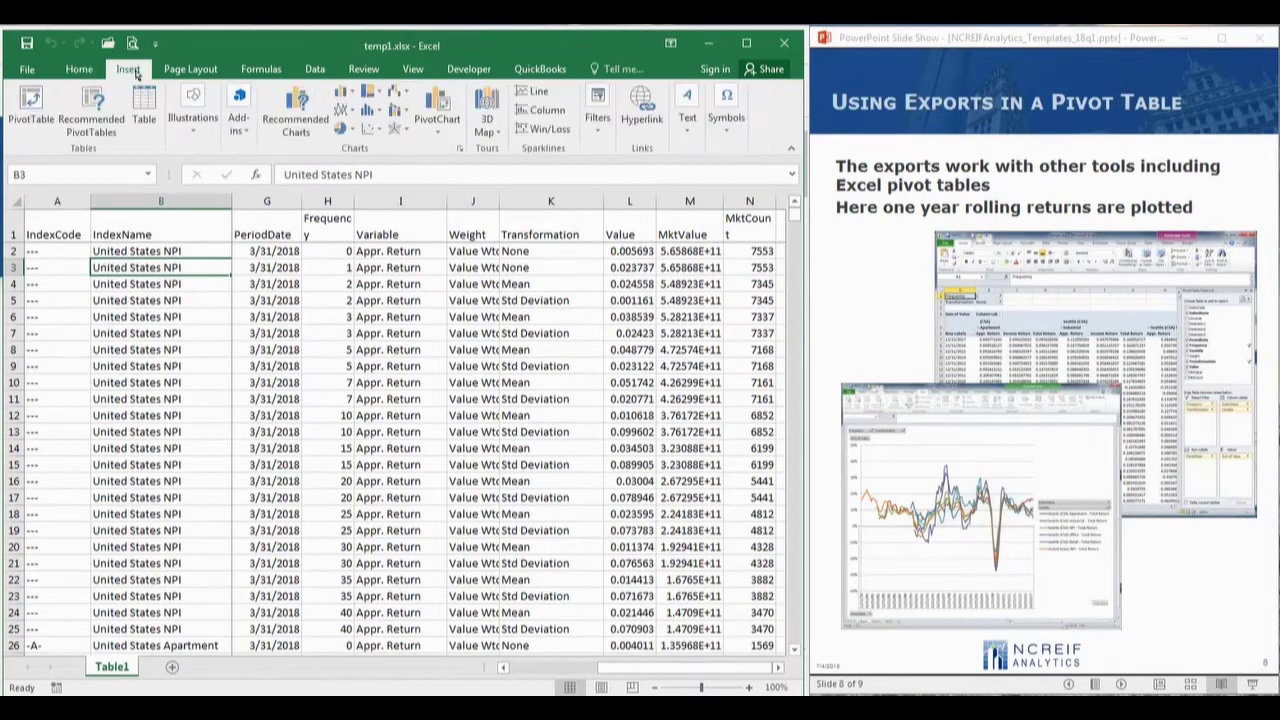
left_click(25, 108)
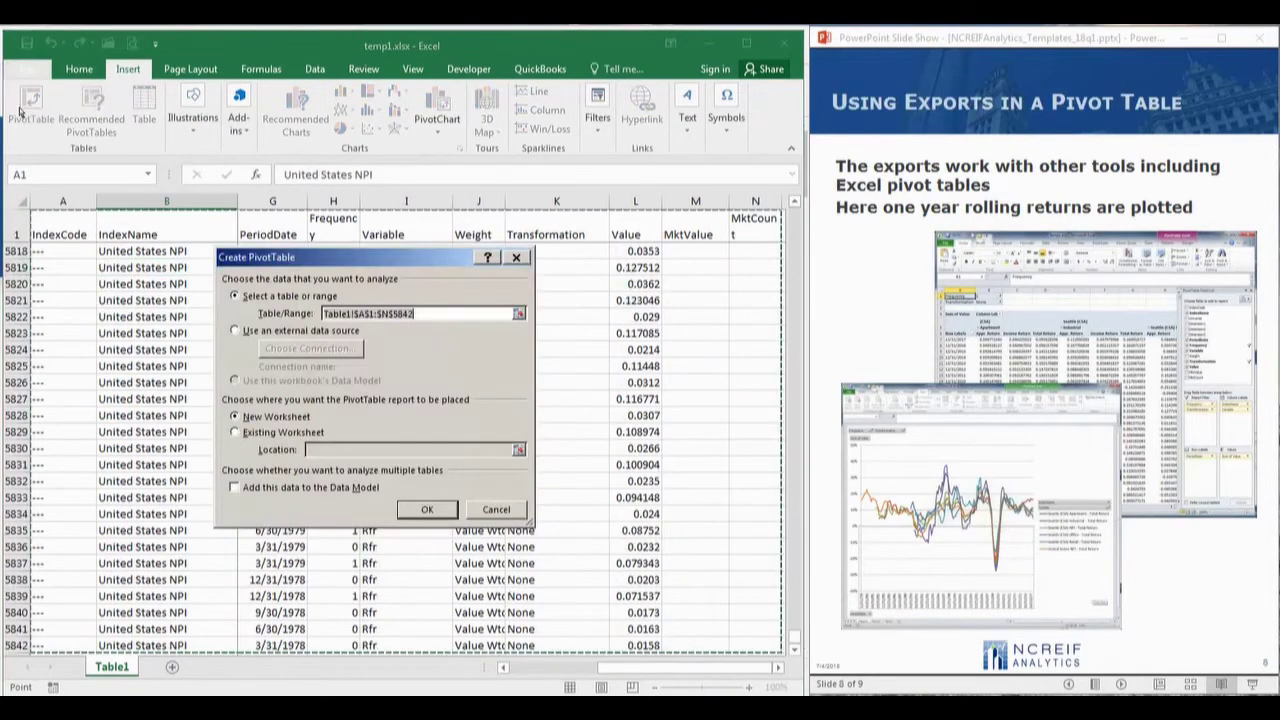
left_click(427, 511)
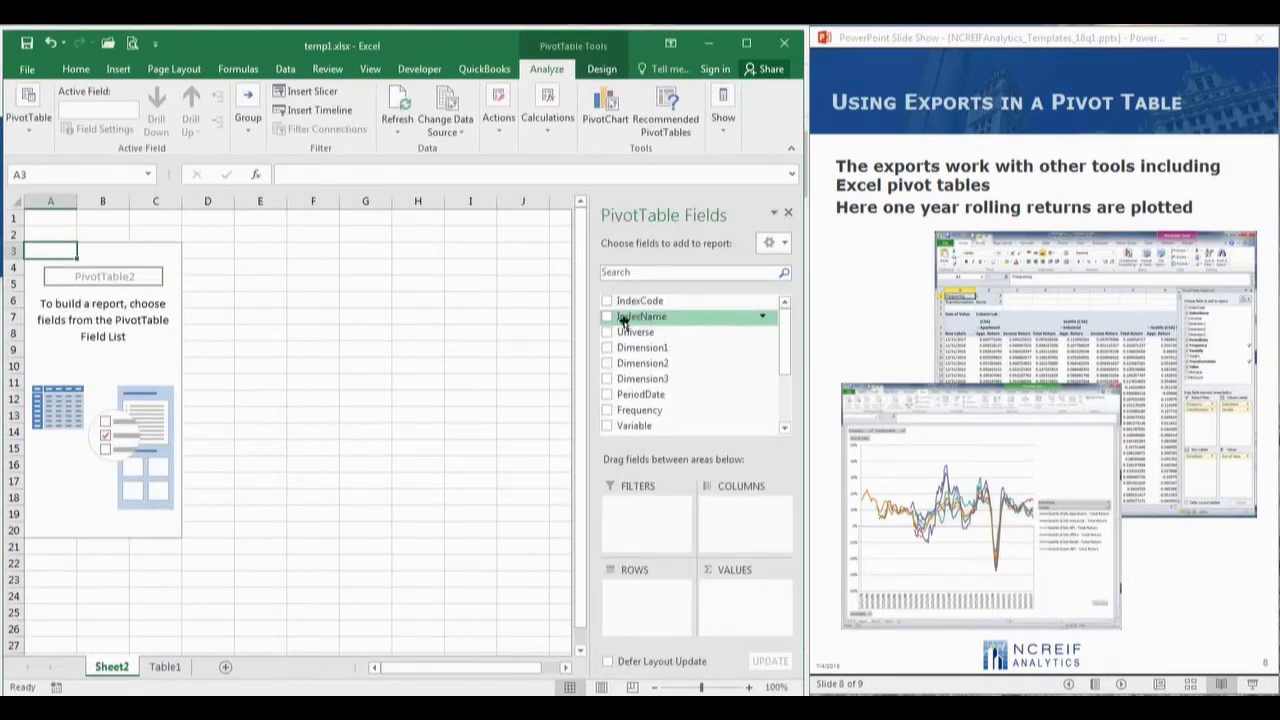
- Lay out IndexName as columns, PeriodDate as rows, and Frequency and Variable as filters
left_click_drag(652, 317, 735, 514)
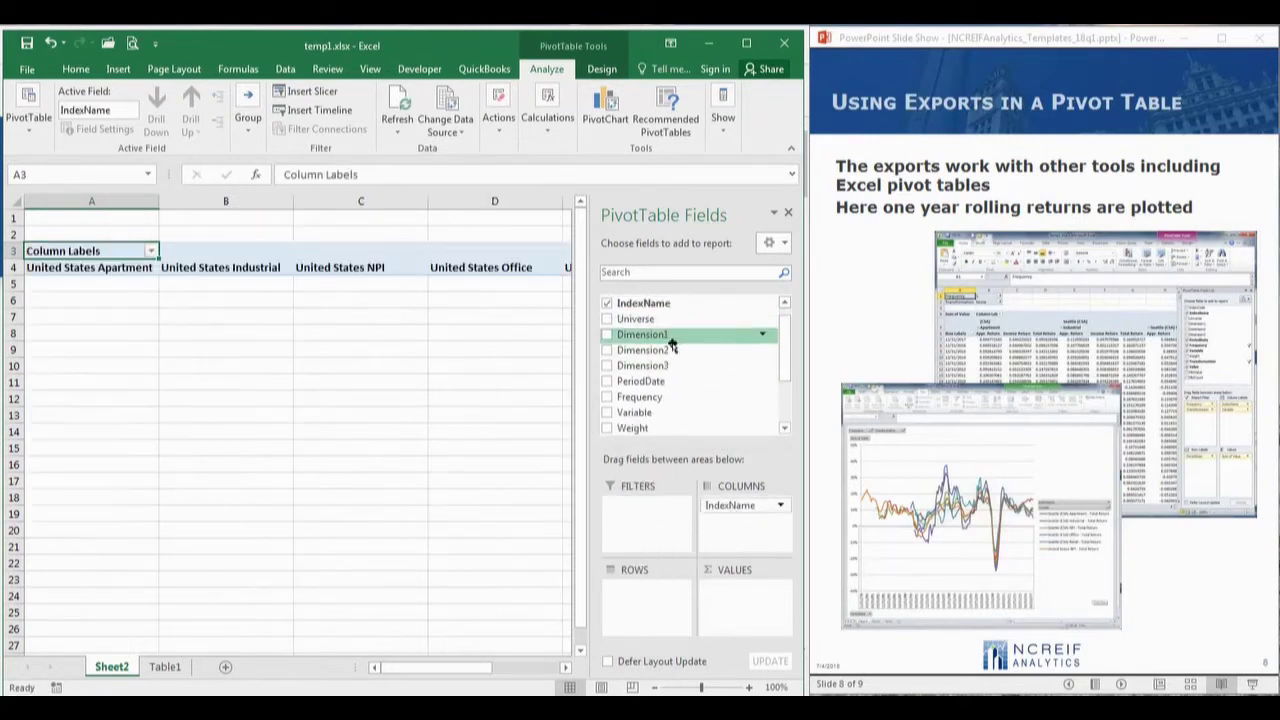
left_click_drag(645, 385, 636, 598)
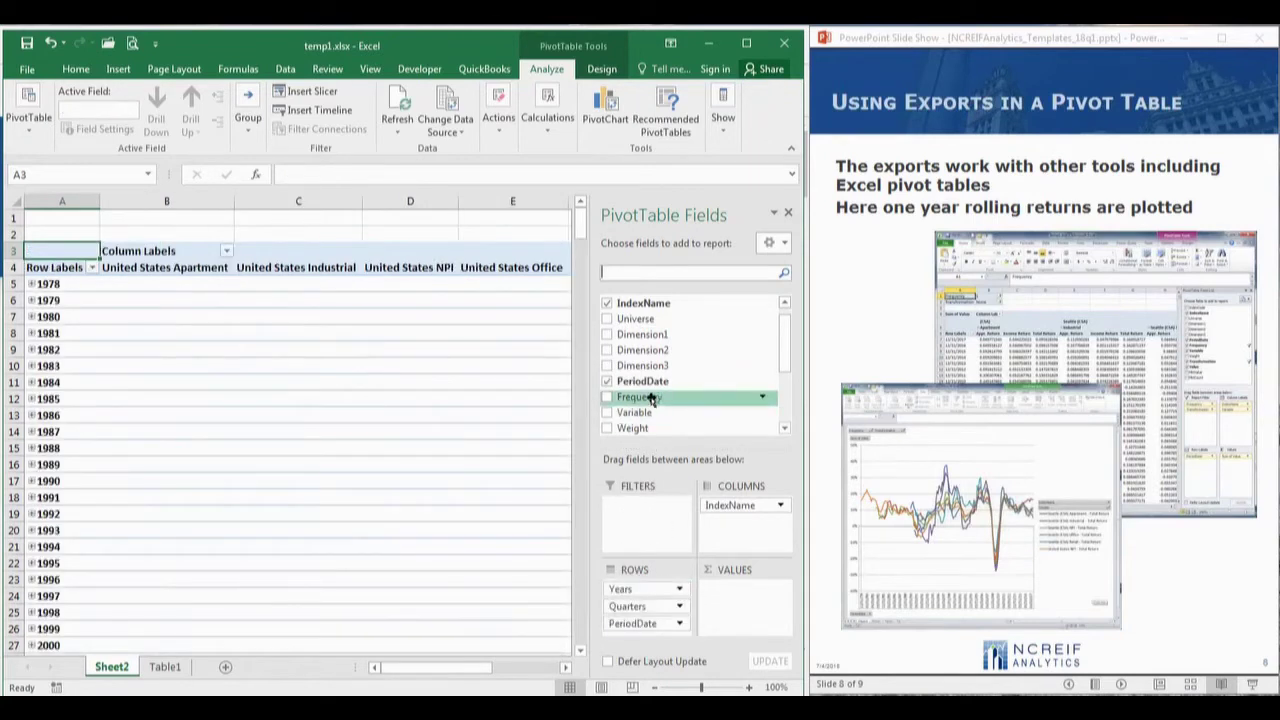
left_click_drag(655, 397, 646, 512)
left_click_drag(645, 399, 642, 528)
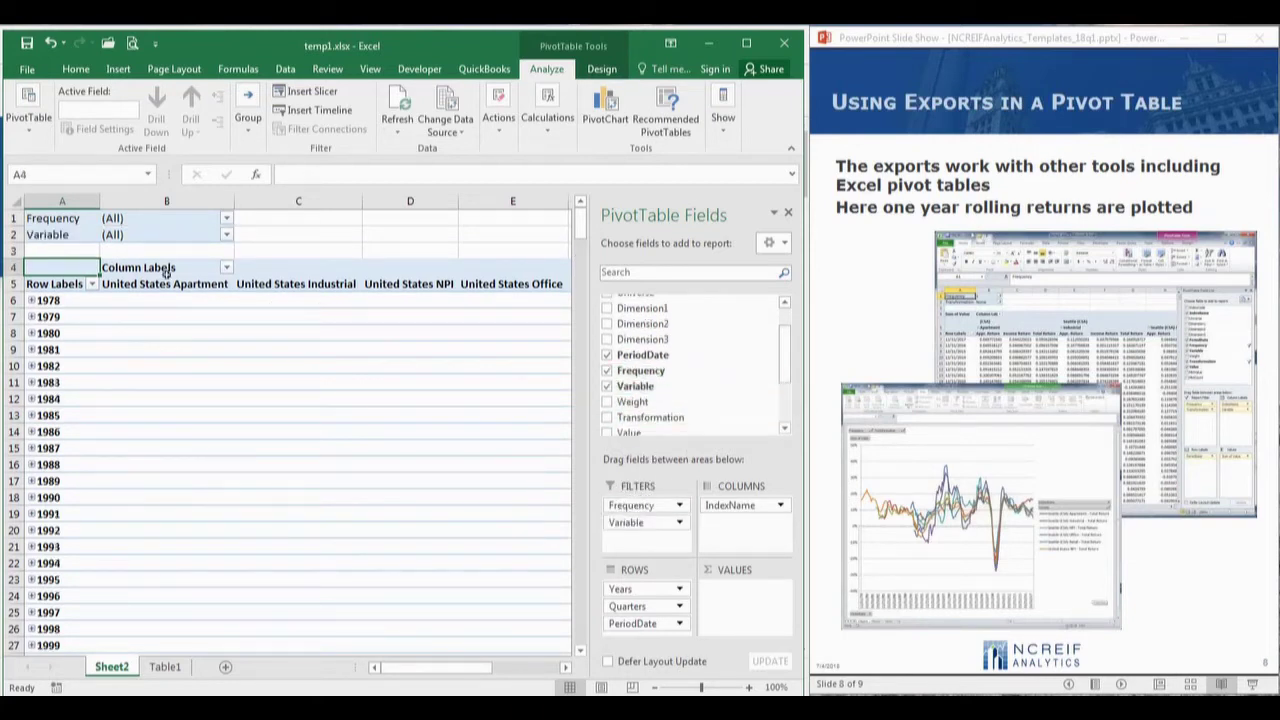
- Filter the pivot to Variable = Total Return and Frequency = 1
left_click(226, 237)
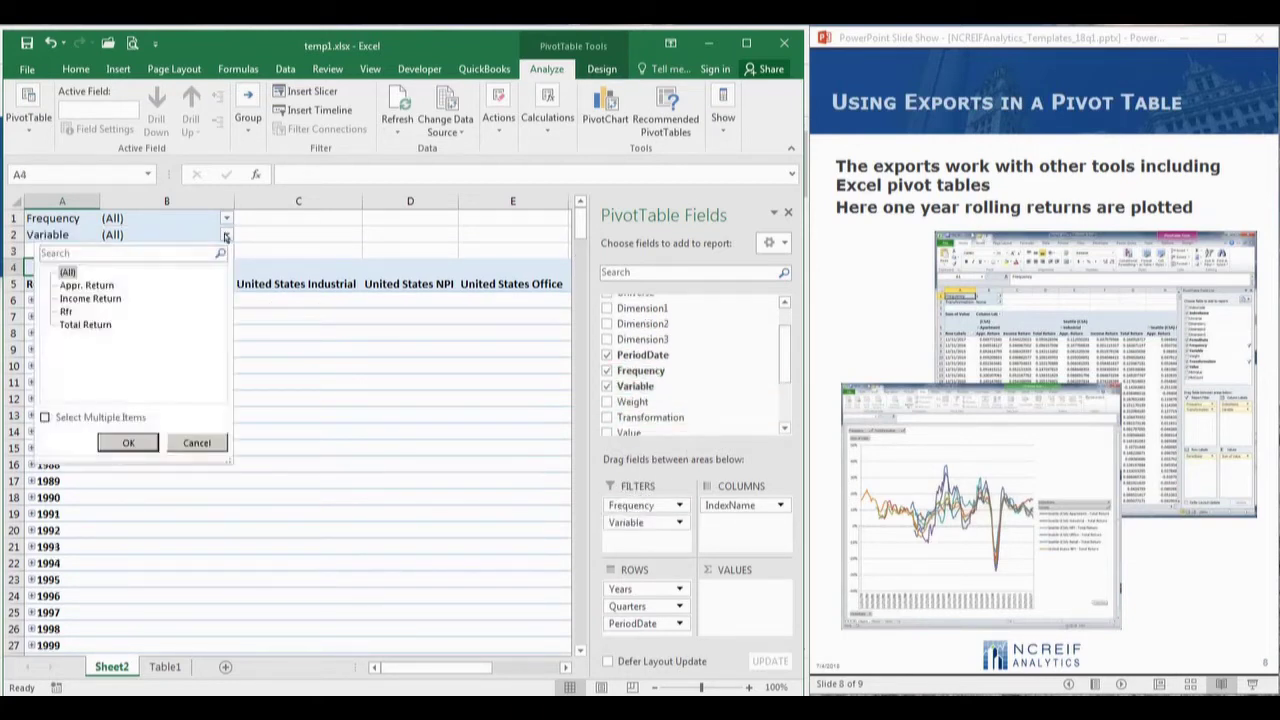
left_click(85, 327)
left_click(128, 442)
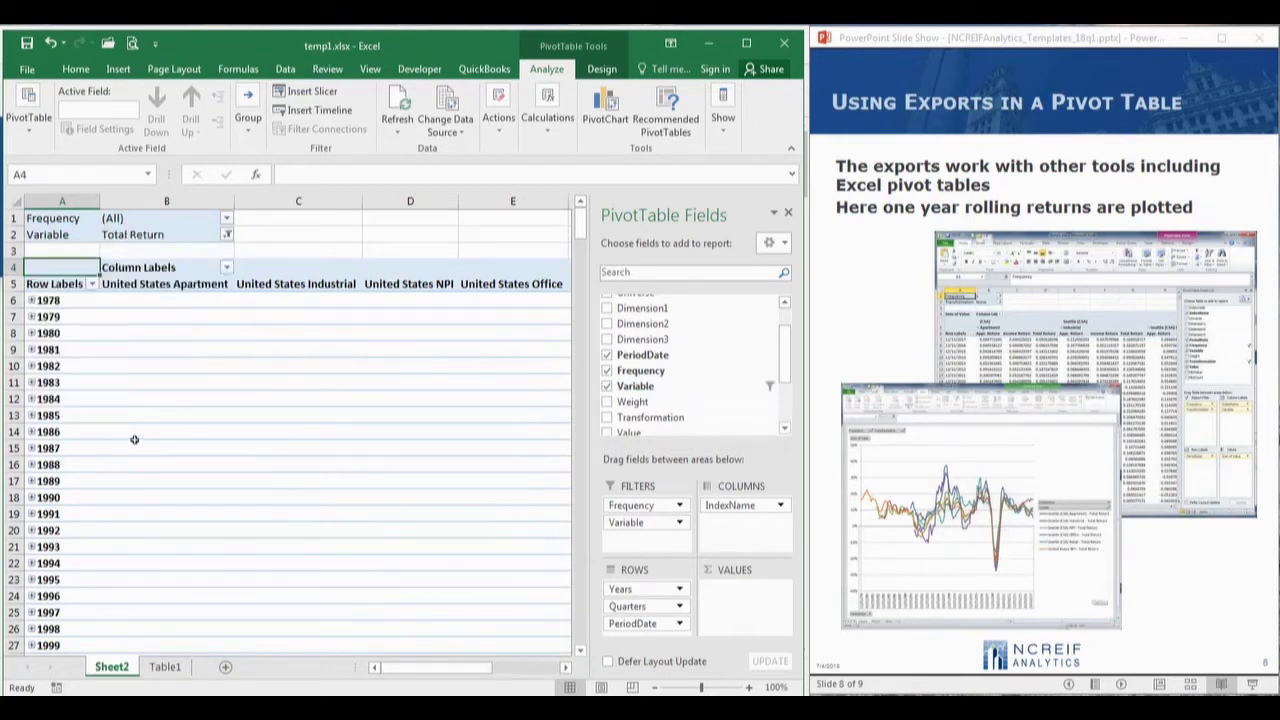
left_click(227, 220)
left_click(62, 283)
left_click(125, 426)
scroll(712, 442, "down", 1)
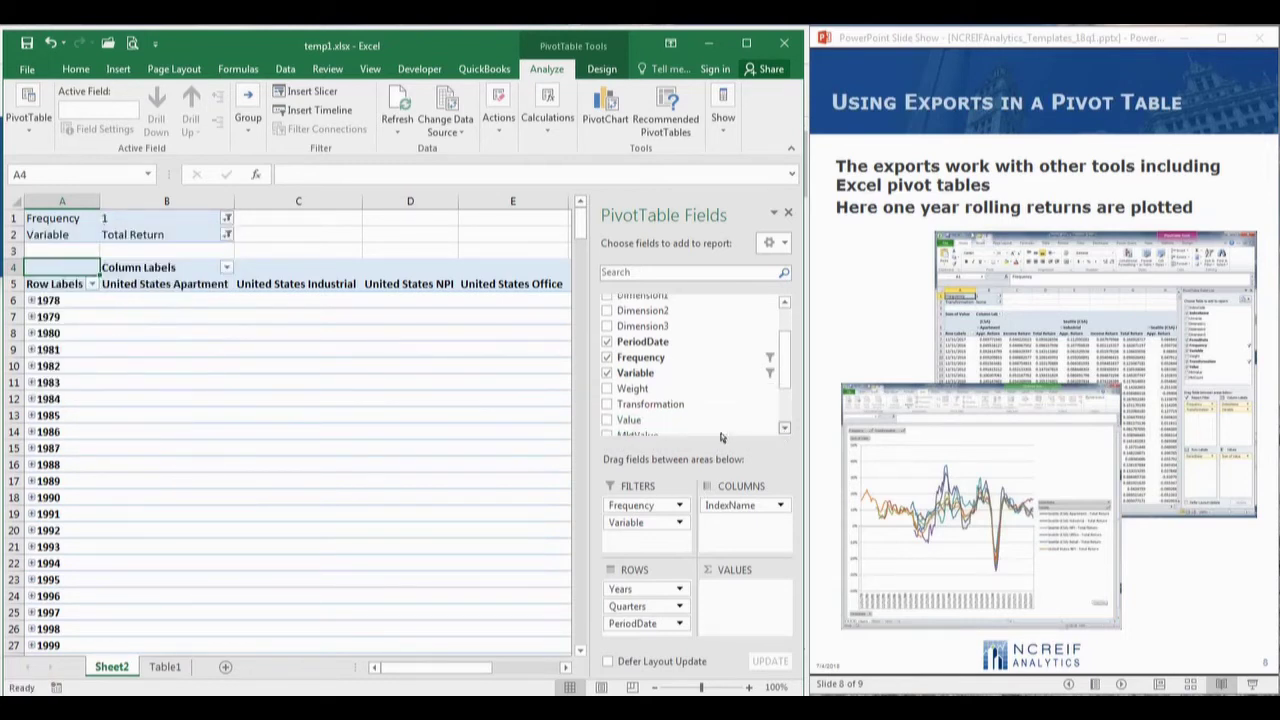
- Add Value to the pivot's values as Sum of Value
left_click_drag(628, 420, 725, 592)
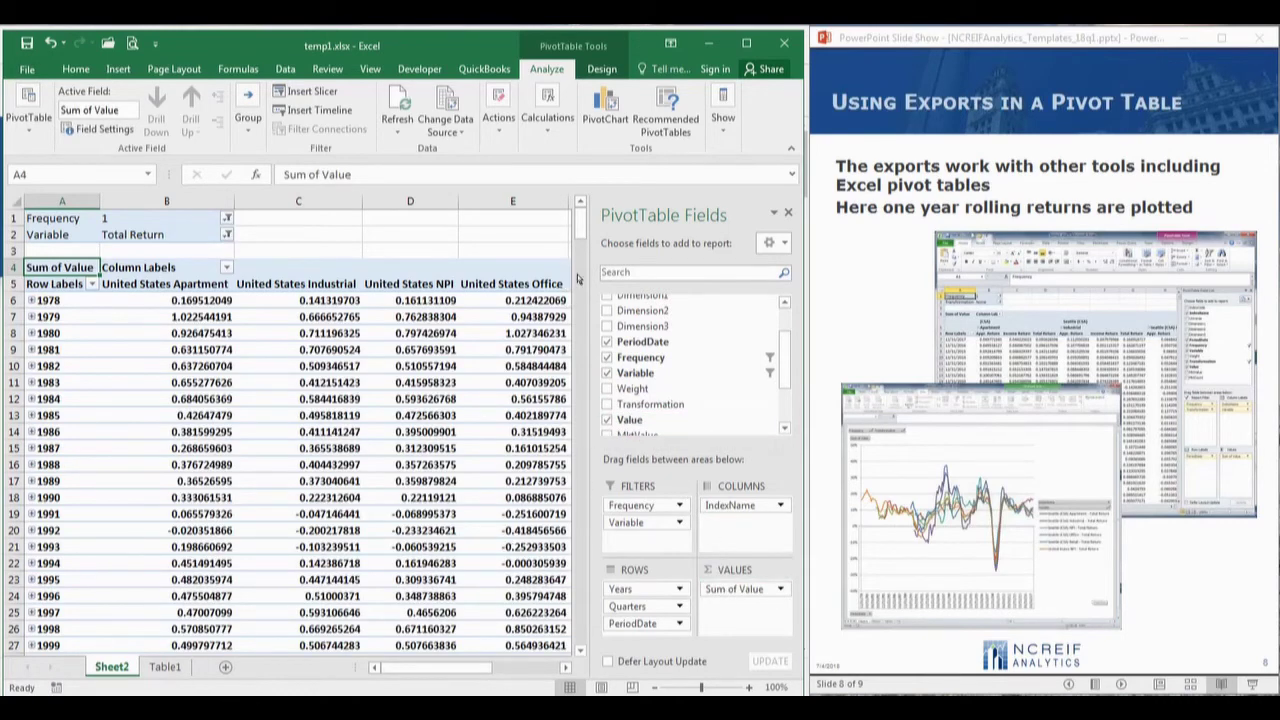
left_click(579, 273)
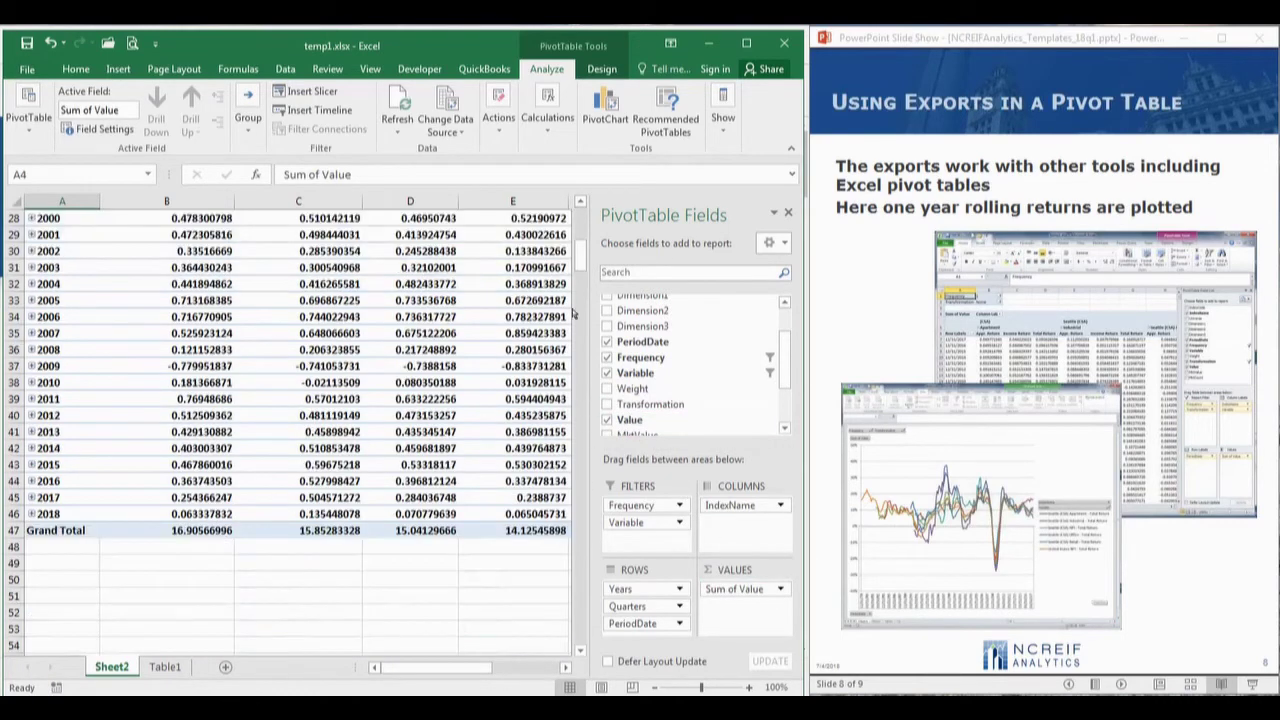
left_click(579, 233)
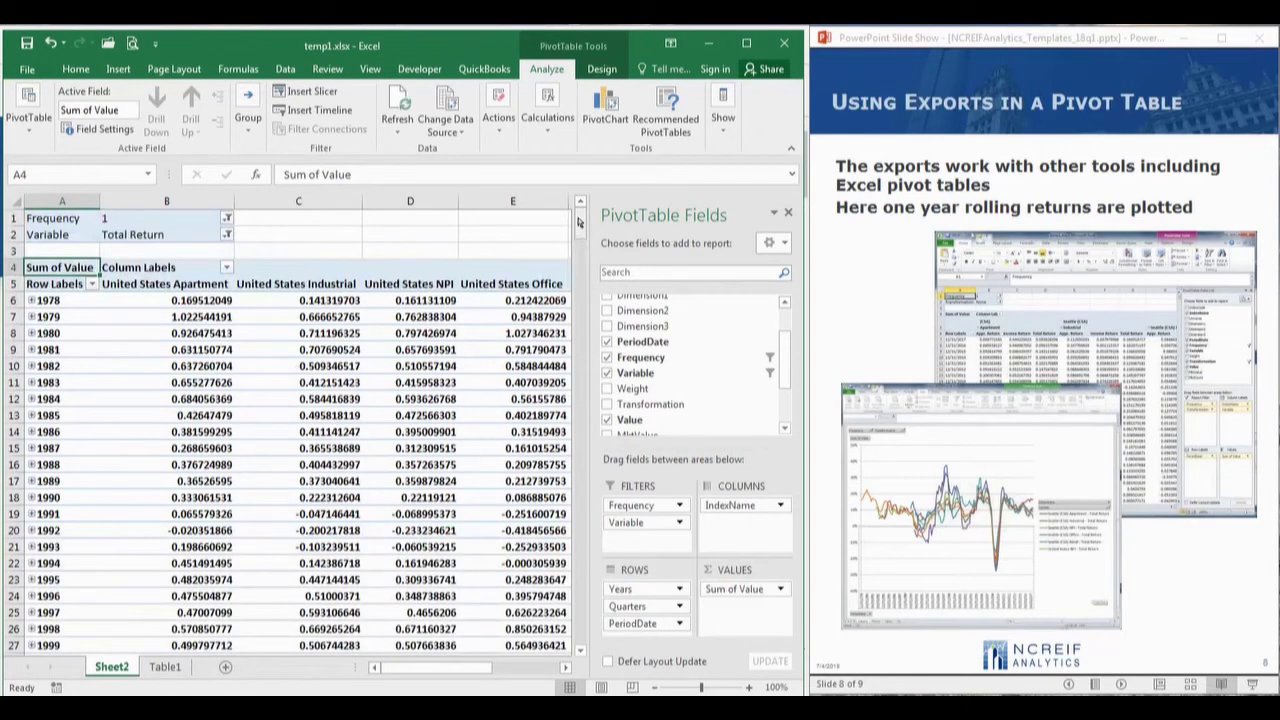
- Insert a 2-D line PivotChart of the pivot table
left_click(32, 316)
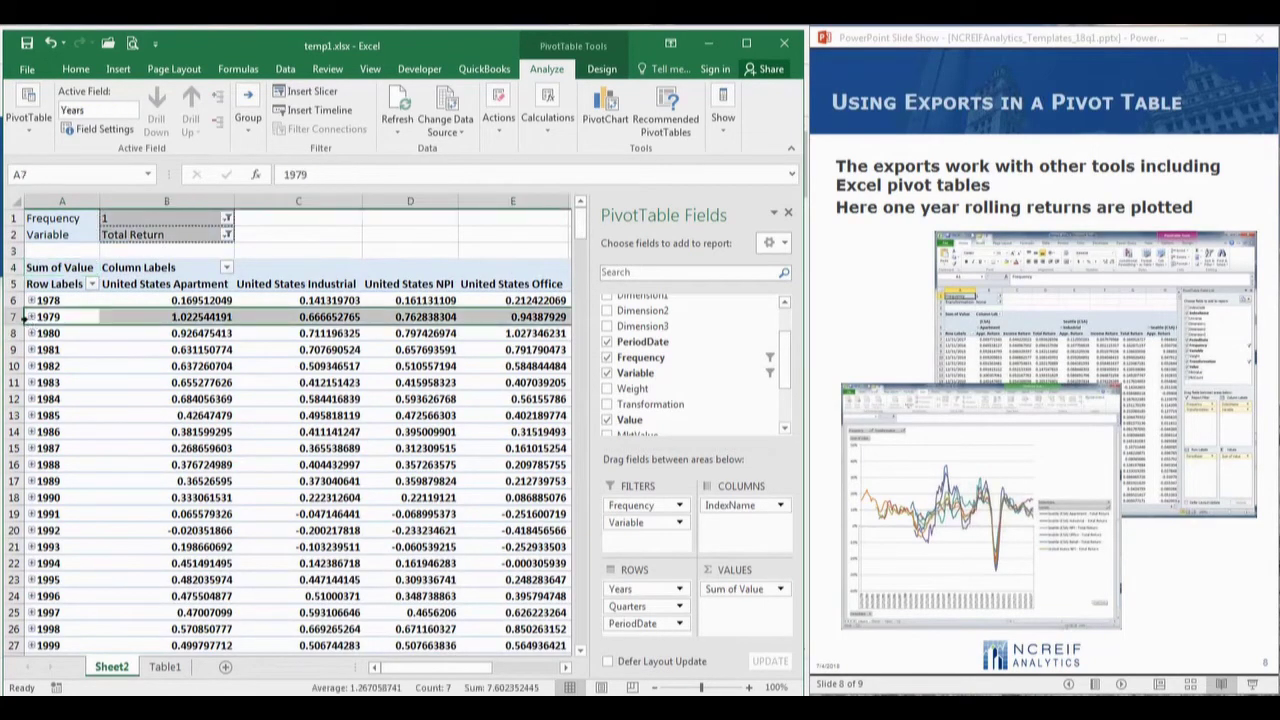
left_click(119, 69)
left_click(343, 110)
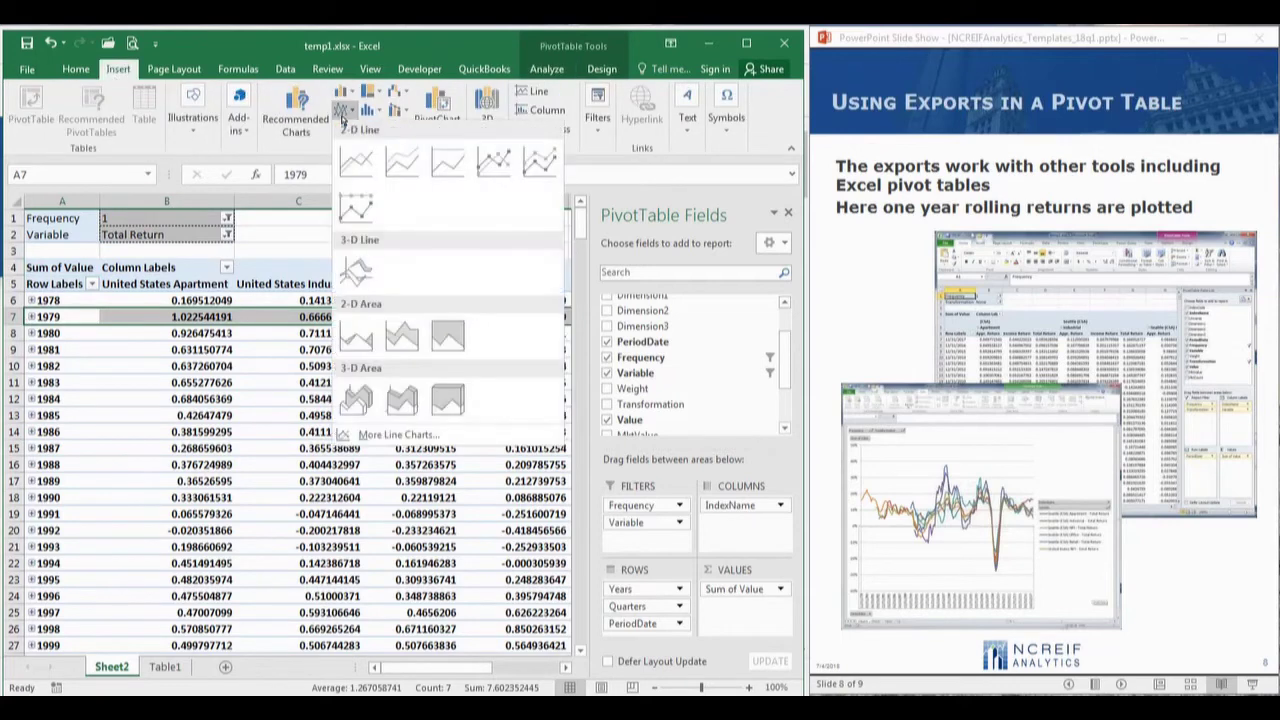
left_click(355, 162)
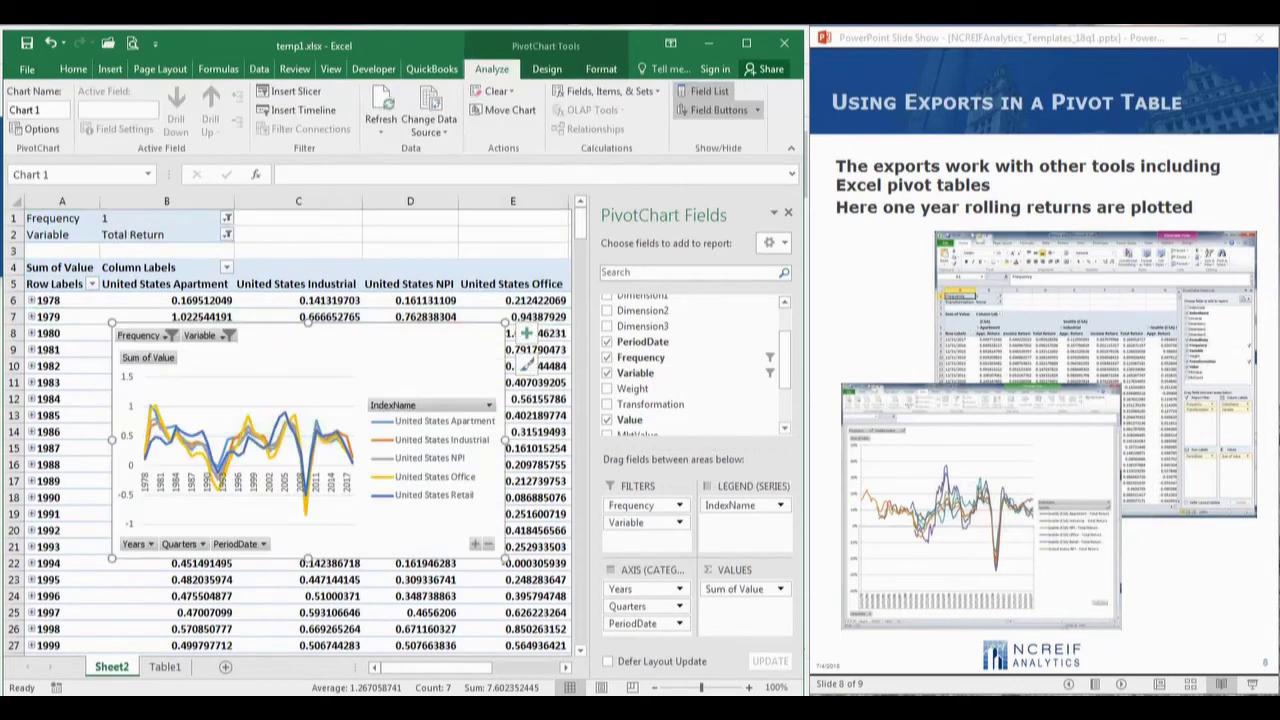
- Expand the chart axis to quarters and months and enlarge the chart
left_click(476, 546)
left_click(476, 546)
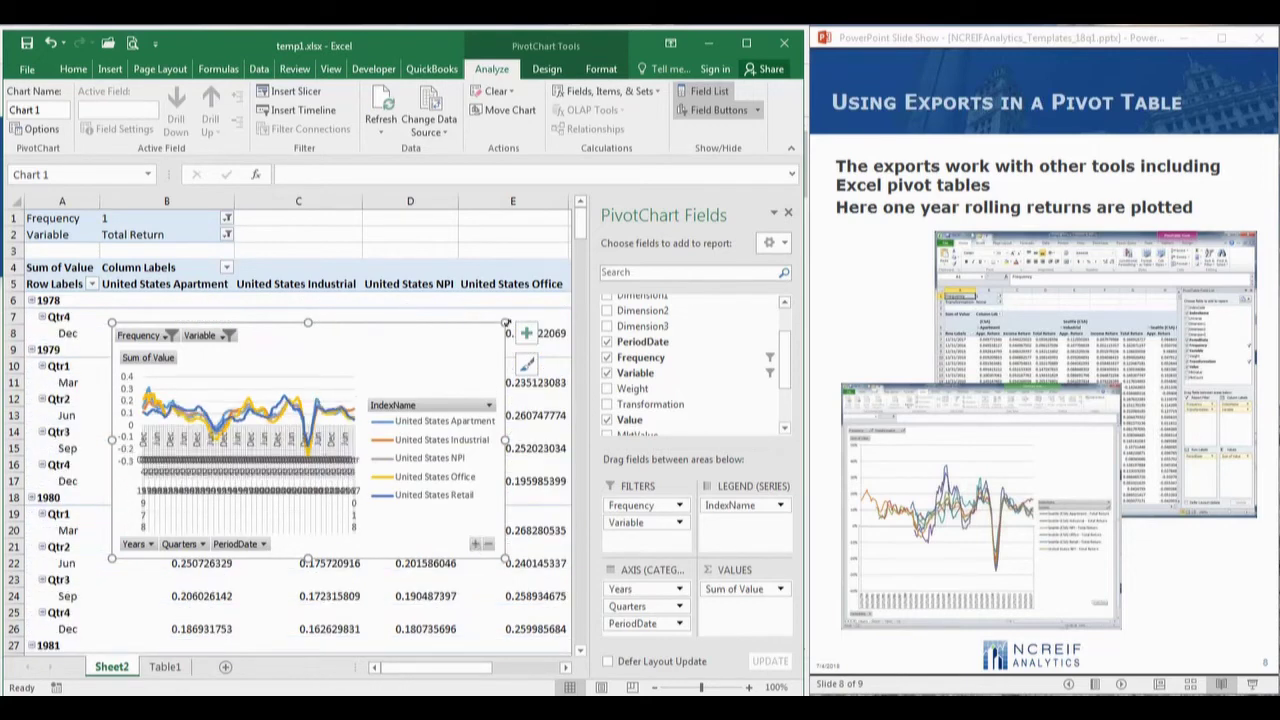
left_click_drag(505, 324, 505, 226)
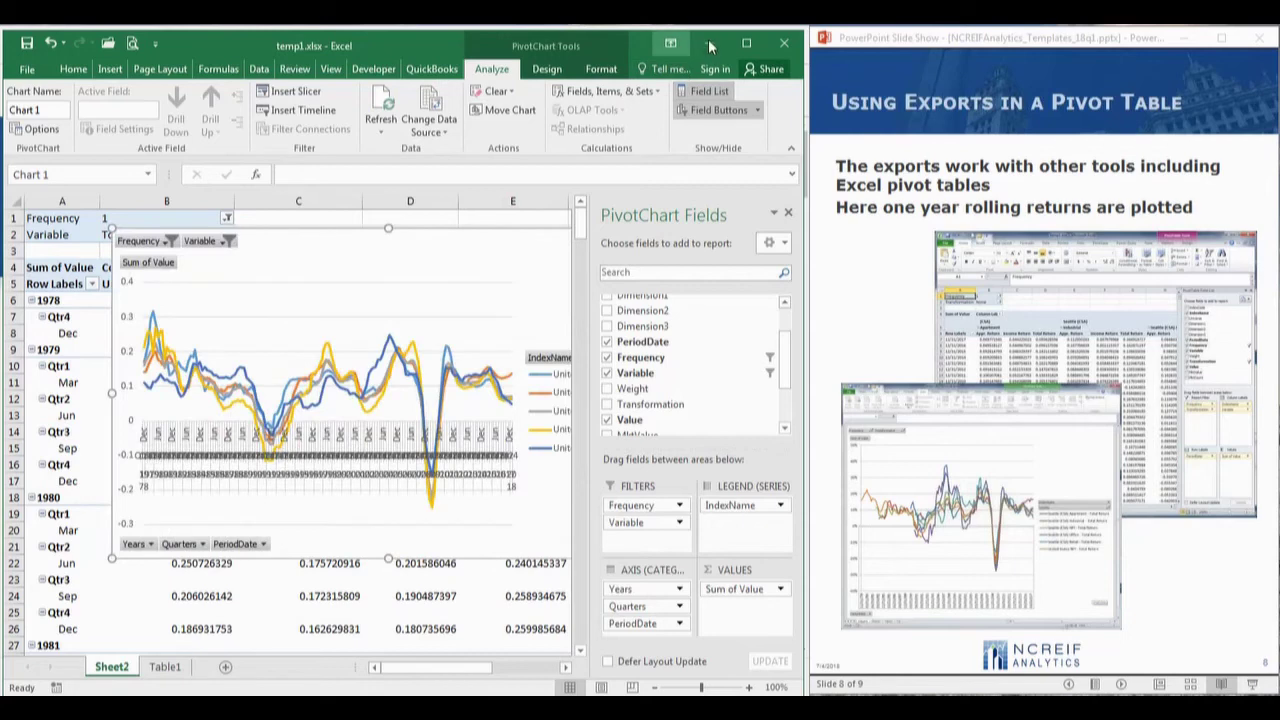
- Hide Excel, advance to the Macro's slide, and scroll the Knowledge Base page's Analytics Macros and templates
left_click(707, 43)
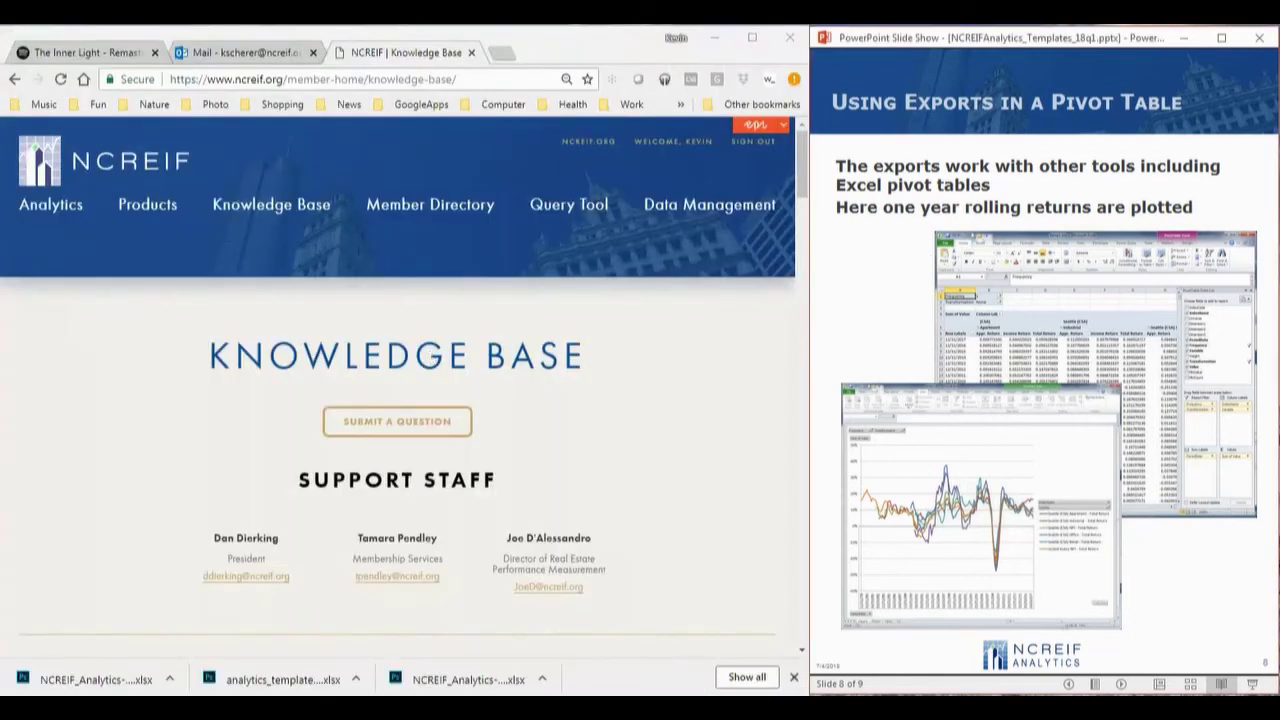
key("Right")
left_click(180, 466)
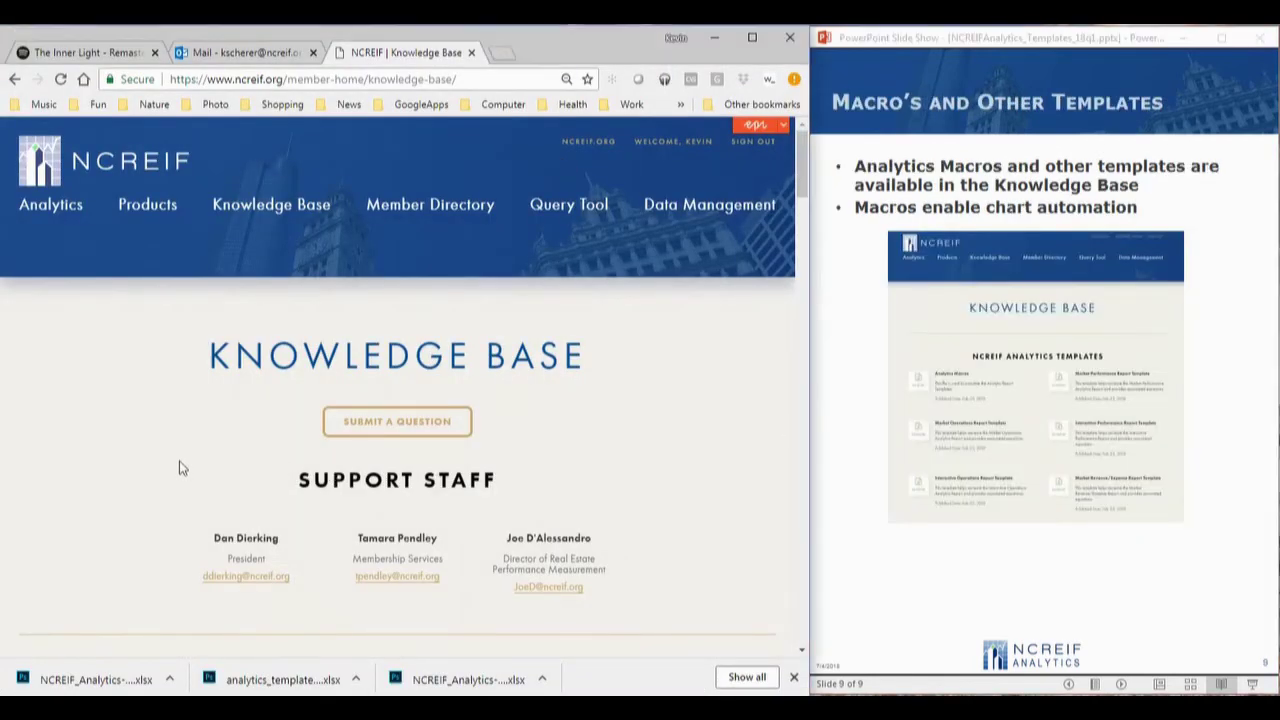
scroll(180, 466, "down", 4)
scroll(180, 464, "down", 15)
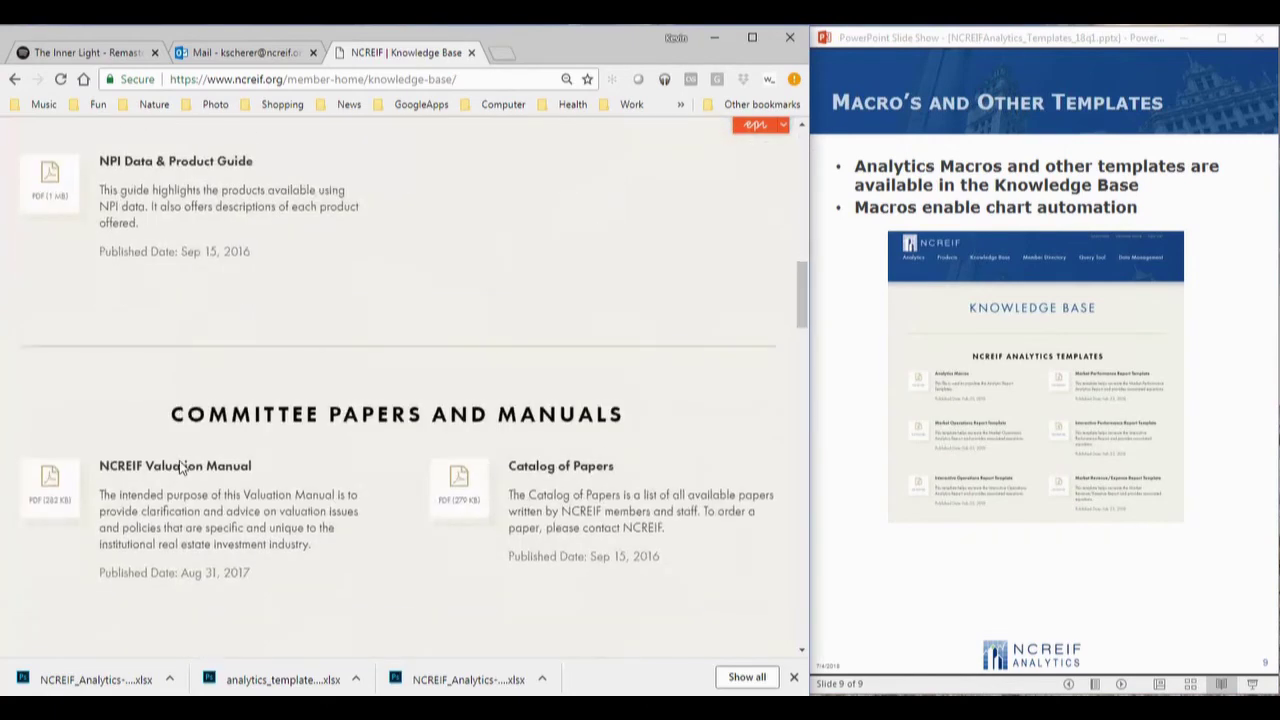
scroll(180, 466, "down", 12)
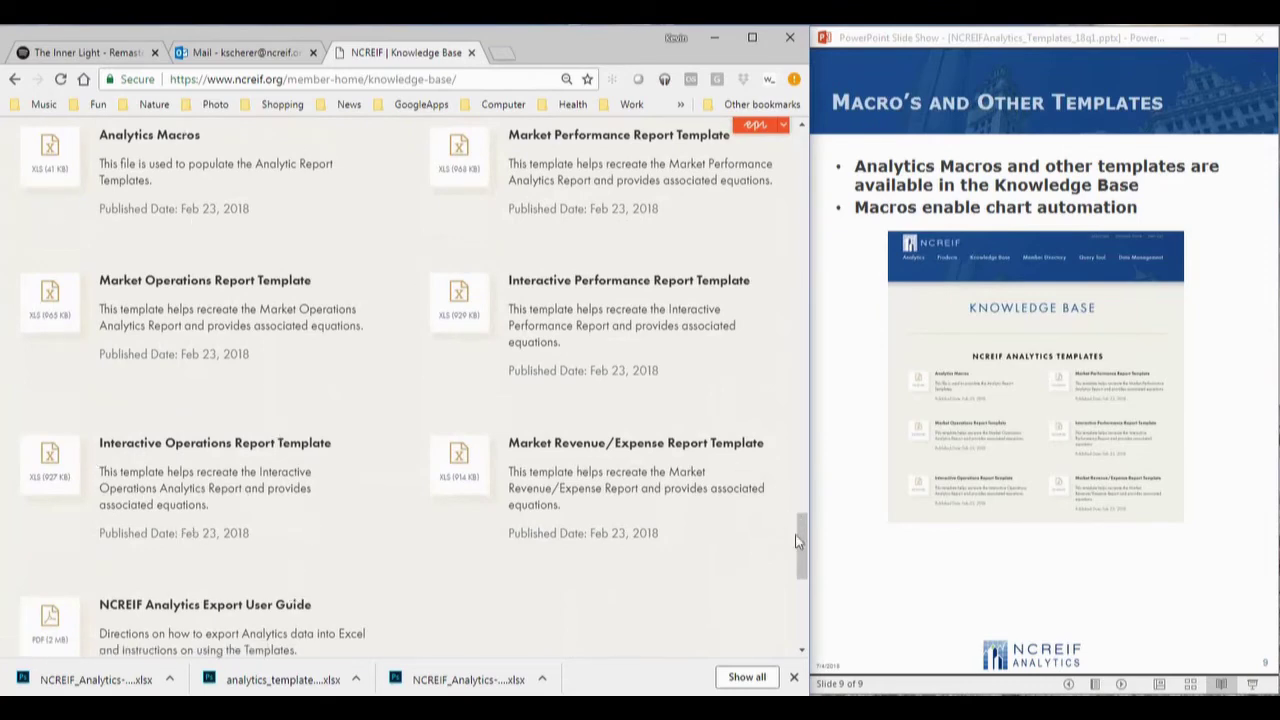
left_click_drag(800, 545, 790, 187)
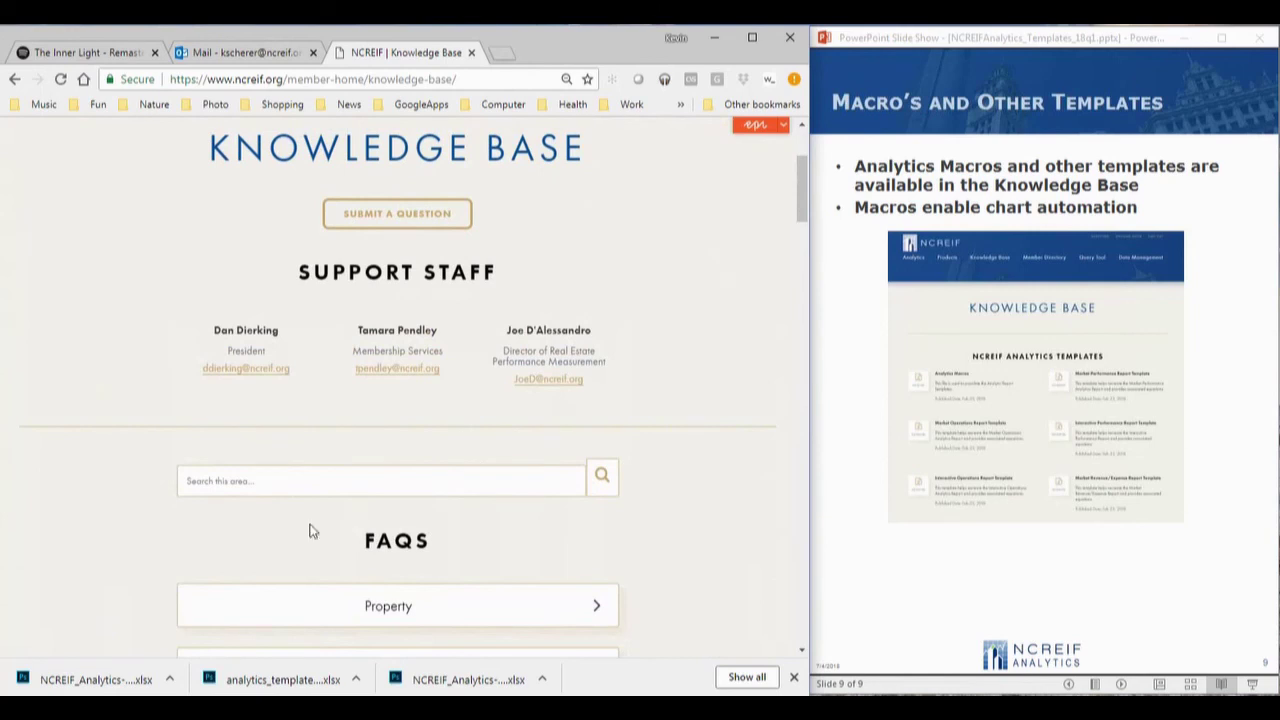